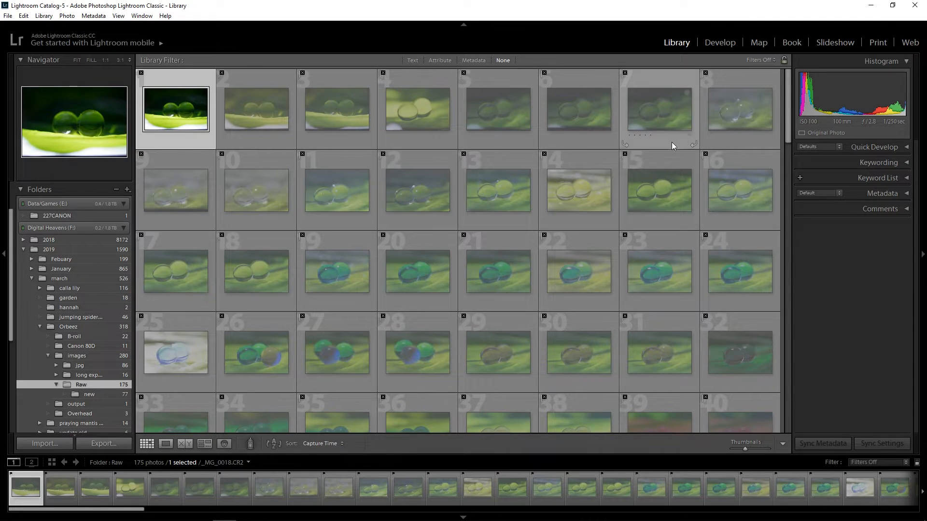
Look through the Raw folder's photos and filter the grid to show only the flagged ones
scroll(682, 137, "down", 10)
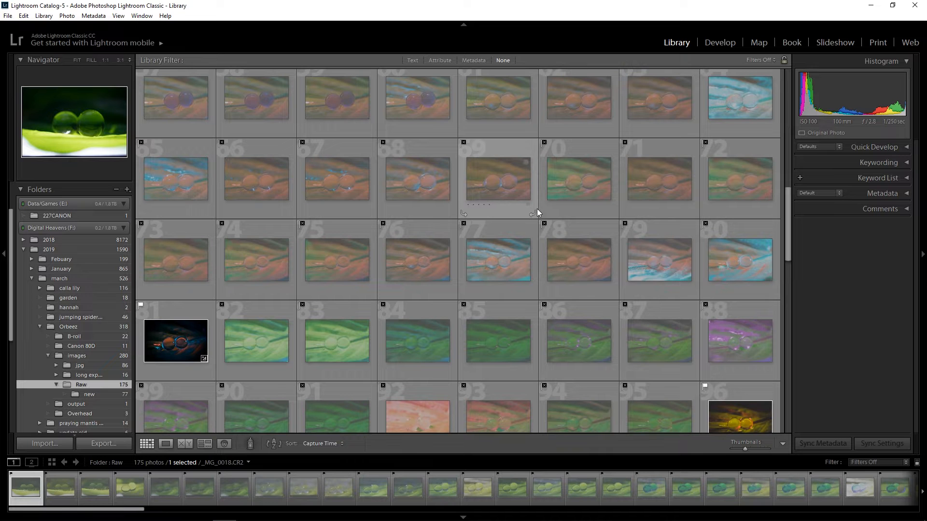
scroll(648, 115, "down", 3)
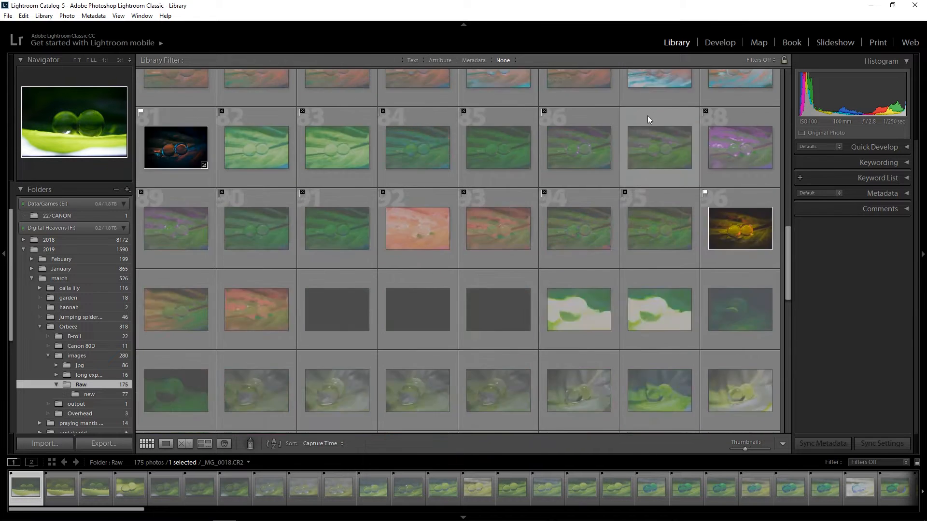
scroll(647, 115, "up", 13)
left_click(761, 59)
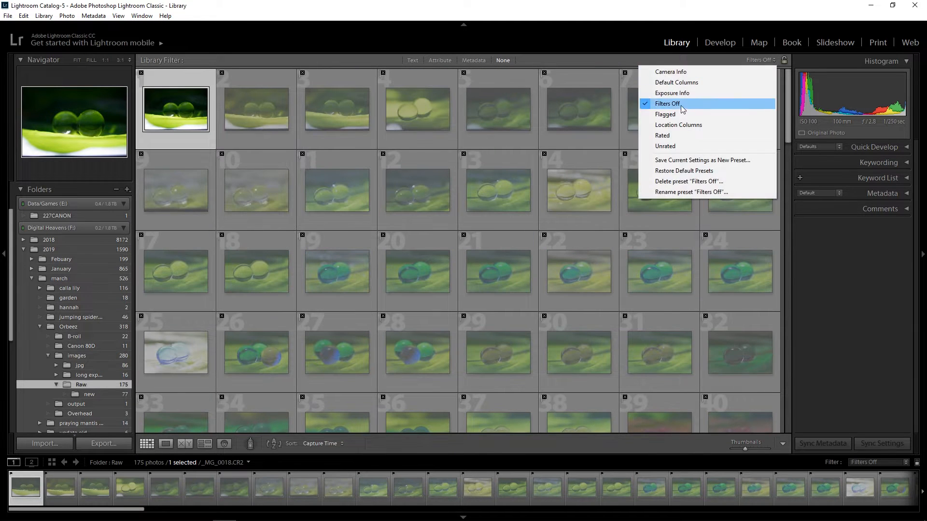
left_click(666, 111)
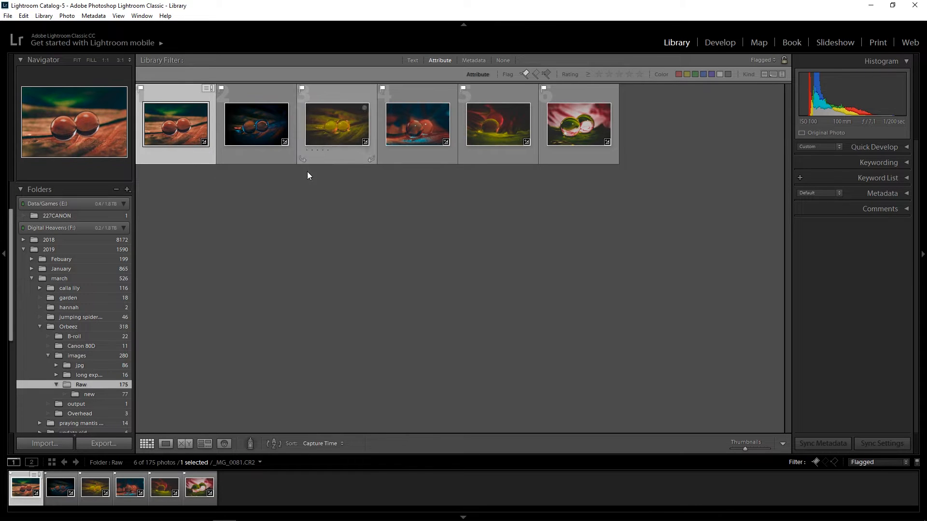
Open the first flagged photo, _MG_0081.CR2, for developing and reset all its settings
left_click(715, 43)
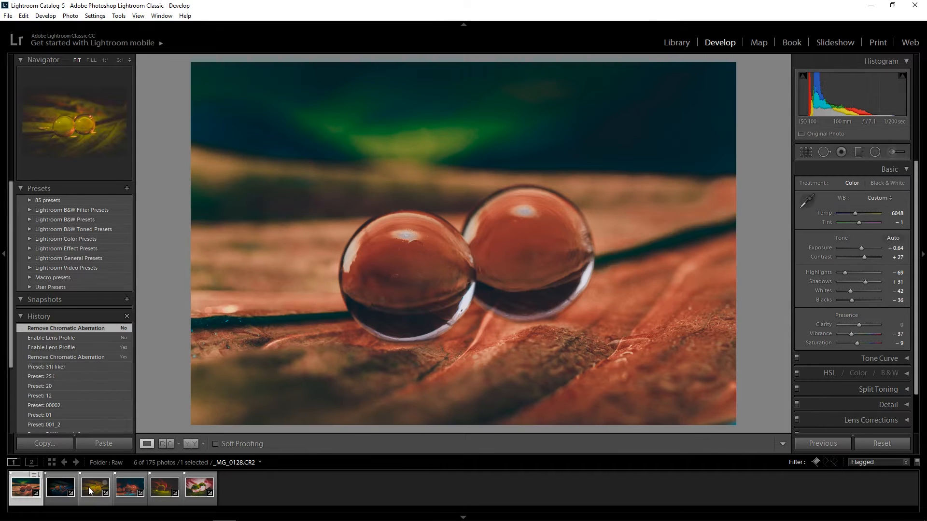
left_click(89, 492)
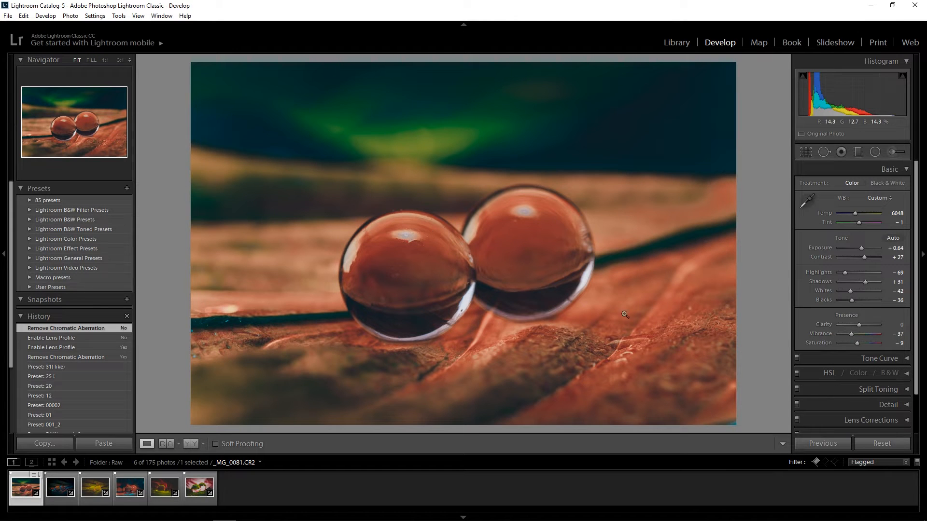
left_click(882, 443)
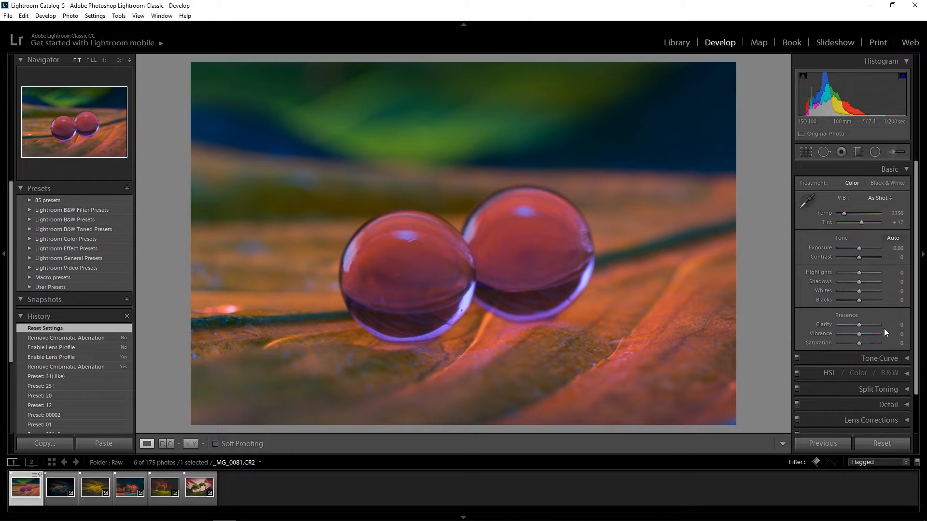
Set the photo's vibrance to -40, saturation to -7, exposure to +0.24 and contrast to +31
left_click_drag(857, 337, 851, 333)
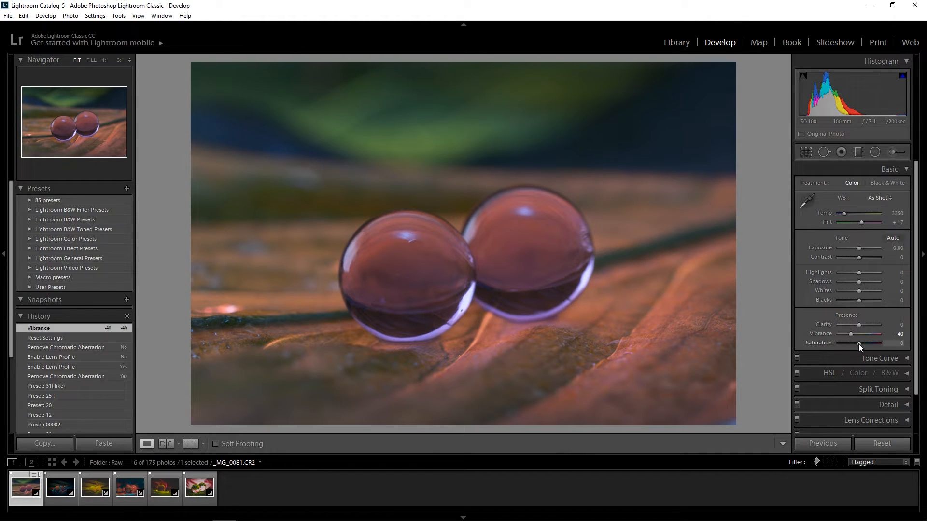
left_click_drag(858, 344, 857, 344)
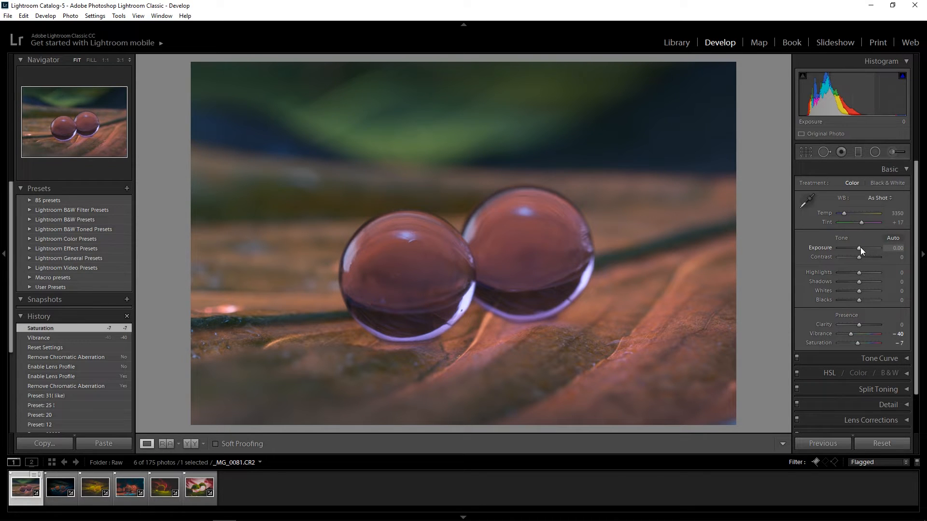
left_click_drag(860, 248, 862, 247)
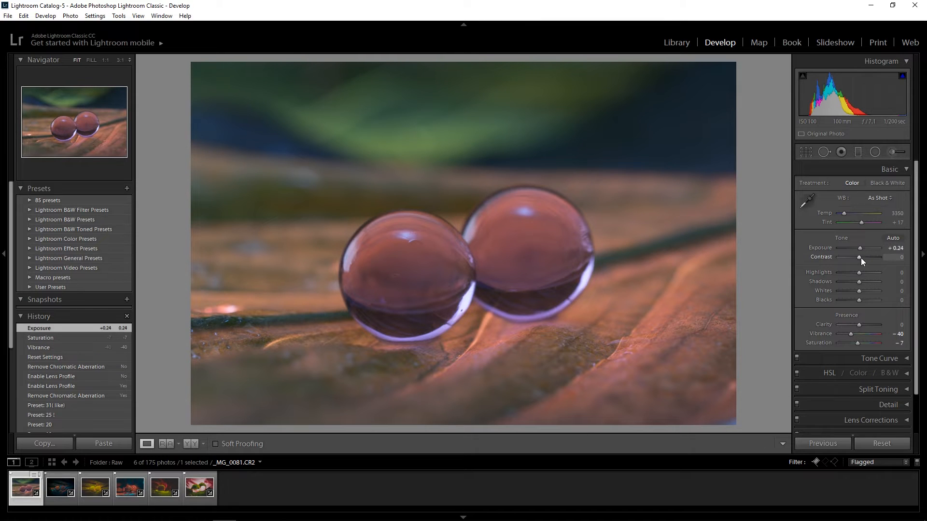
left_click_drag(861, 258, 867, 257)
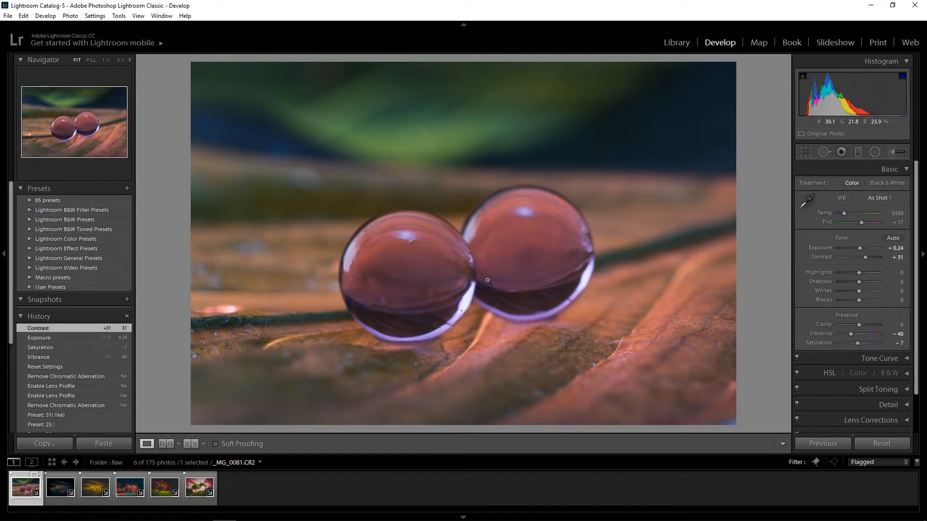
Set highlights to -57, whites to -52, shadows to +33 and blacks to -31
left_click_drag(853, 275, 846, 271)
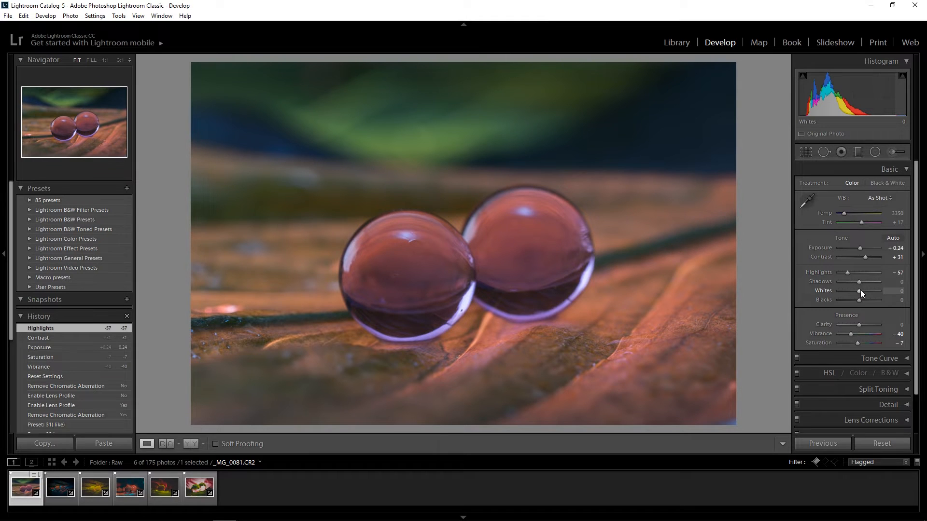
left_click_drag(860, 290, 849, 292)
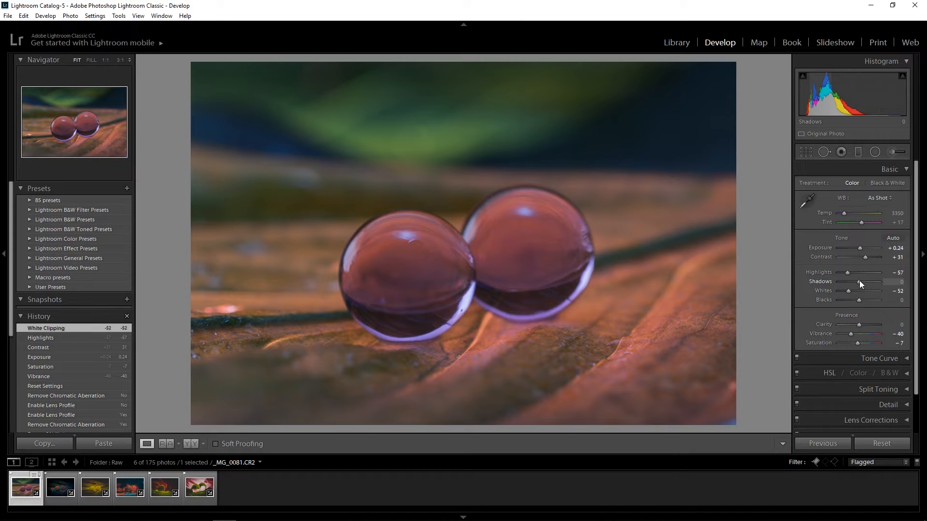
left_click_drag(859, 280, 866, 280)
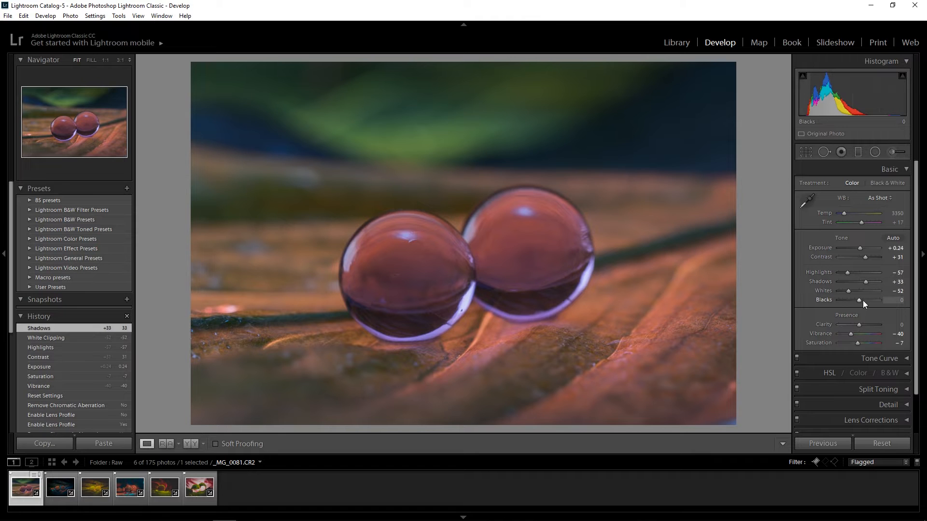
left_click_drag(862, 300, 856, 298)
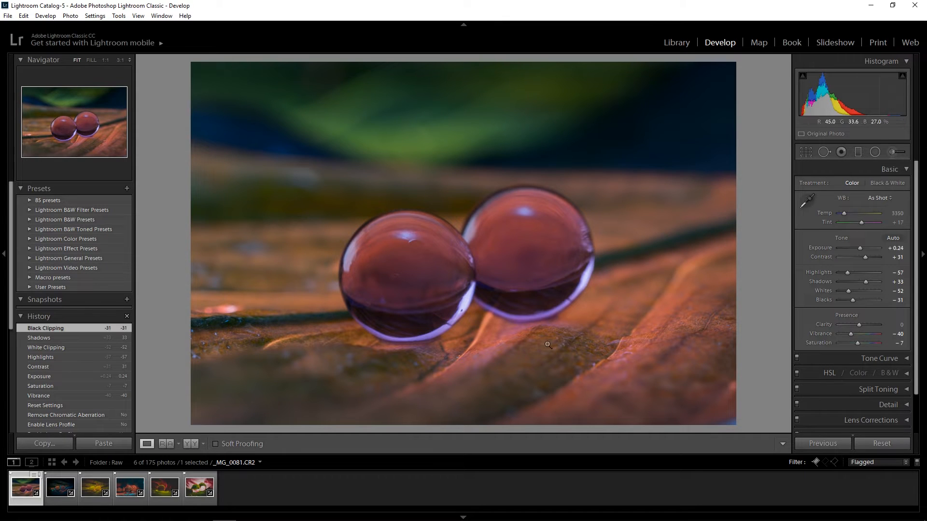
Compare the photo before and after the basic adjustments
key("backslash")
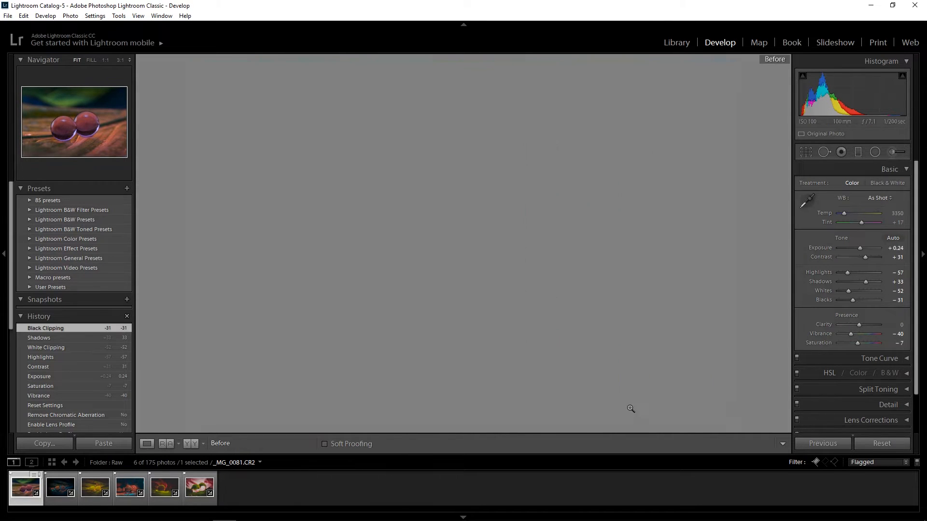
key("backslash")
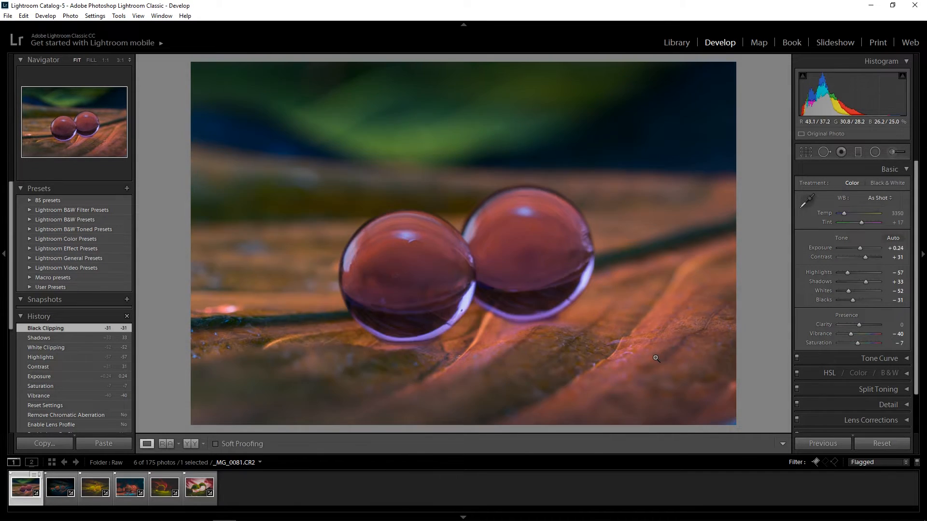
key("backslash")
key("backslash")
key("backslash")
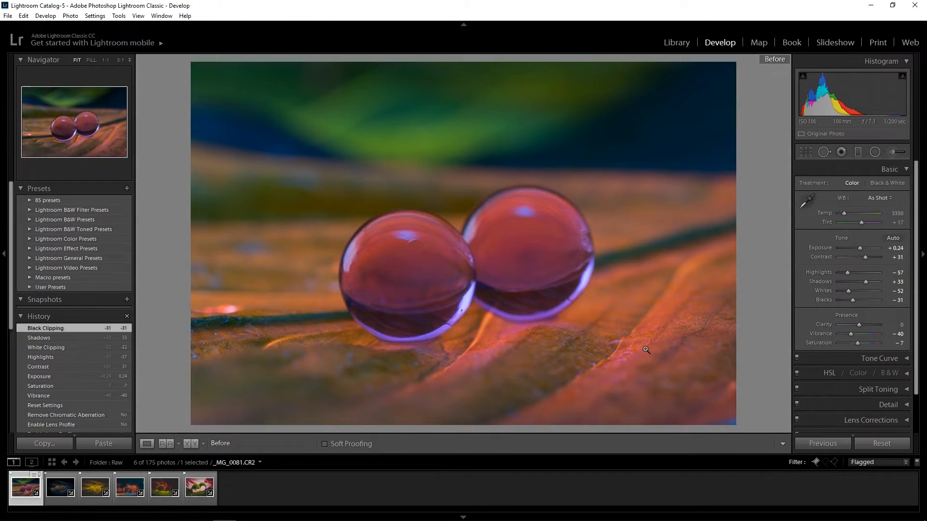
key("backslash")
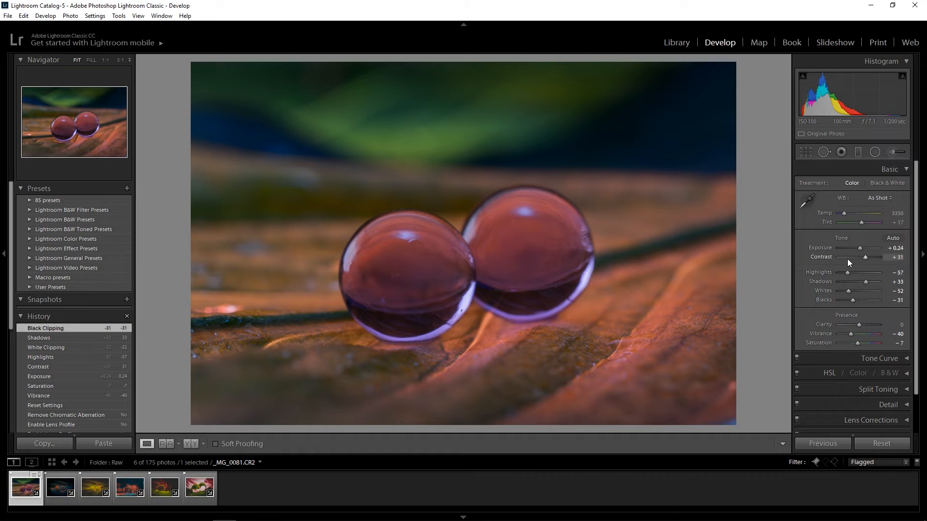
key("backslash")
key("backslash")
Set the shadows tint in Camera Calibration to -100
left_click(907, 170)
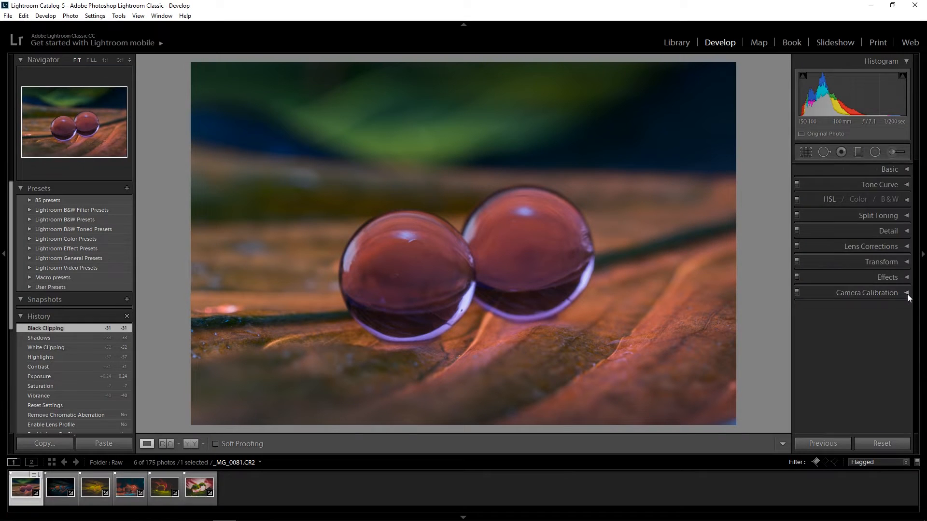
left_click(908, 294)
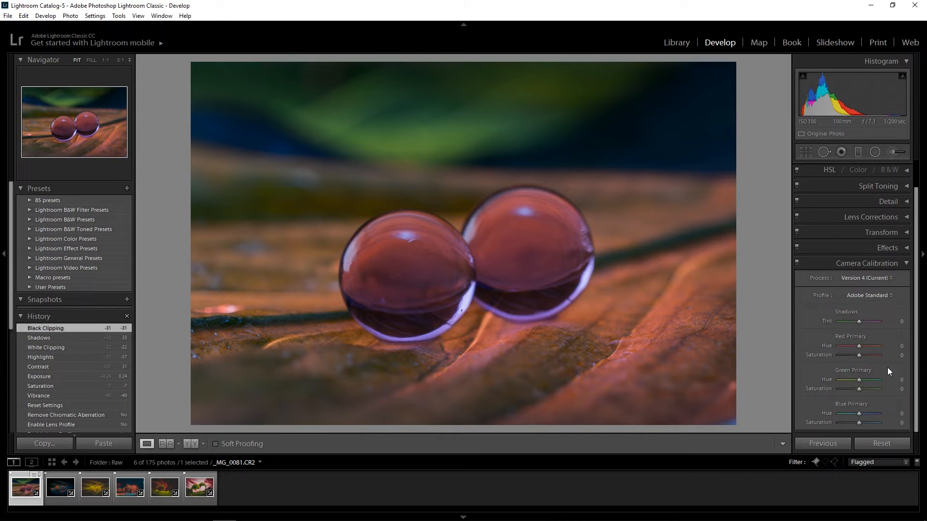
left_click_drag(859, 322, 774, 320)
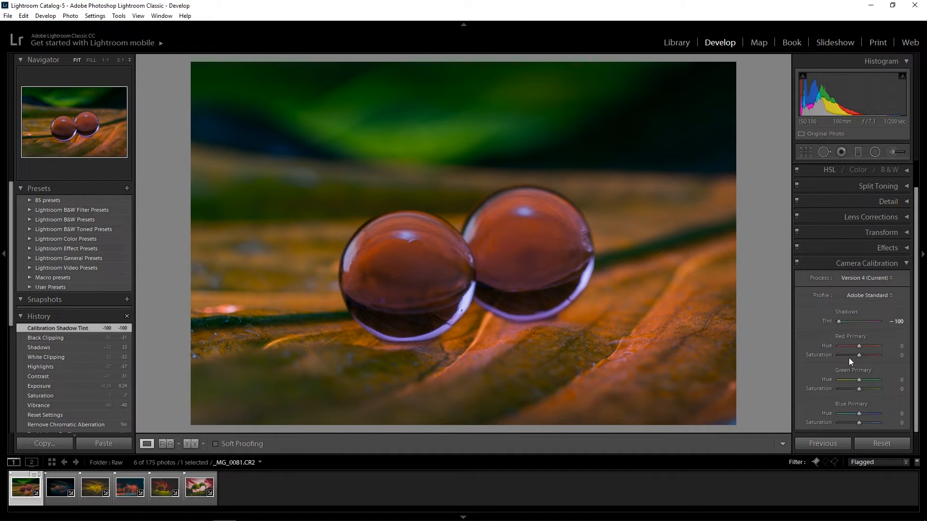
Set the calibration's red primary hue to +62 and saturation to +14, and the green primary hue to +67
mouse_move(861, 346)
left_mouse_down()
mouse_move(836, 347)
mouse_move(885, 343)
mouse_move(848, 343)
mouse_move(874, 343)
left_mouse_up()
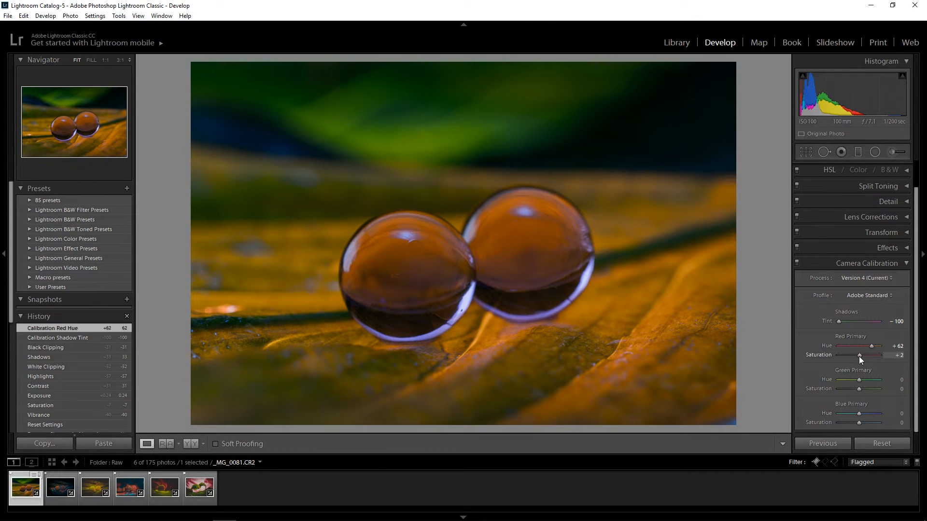
left_click_drag(861, 357, 862, 357)
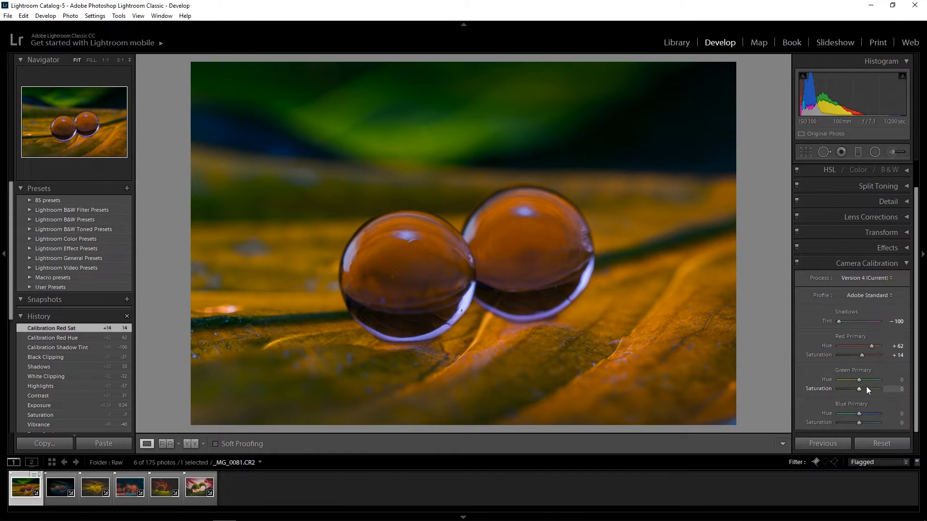
left_click_drag(857, 380, 826, 380)
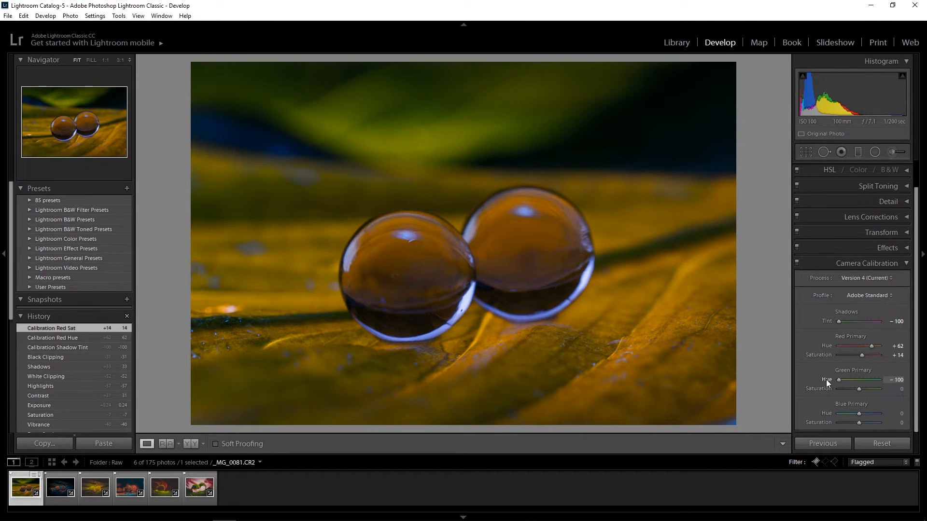
left_click_drag(827, 380, 871, 376)
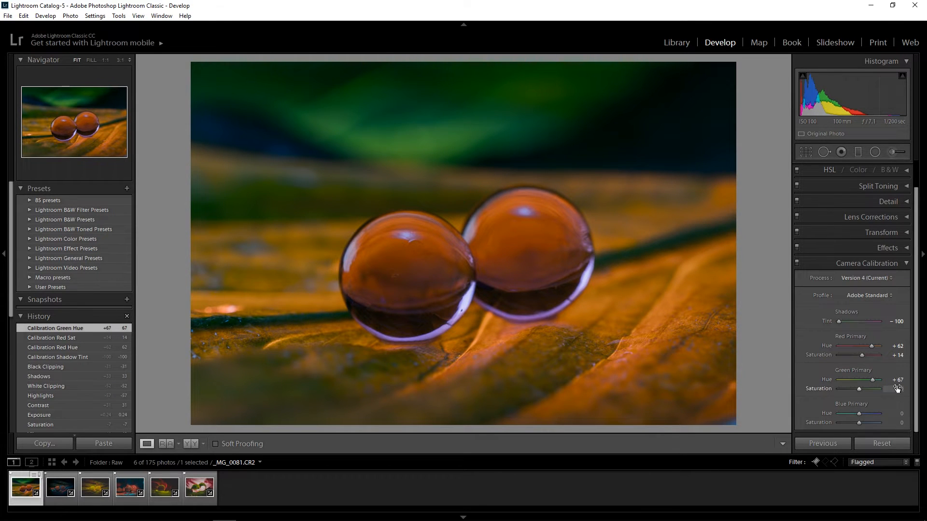
Try a green primary saturation of +100 and reset it to 0
mouse_move(859, 390)
left_mouse_down()
mouse_move(878, 390)
mouse_move(860, 389)
left_mouse_up()
left_click_drag(859, 390, 916, 398)
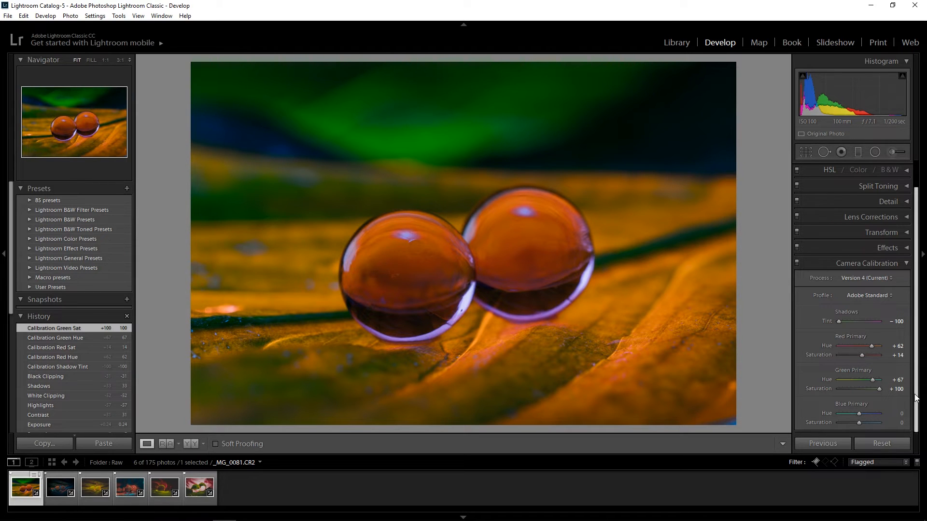
double_click(818, 387)
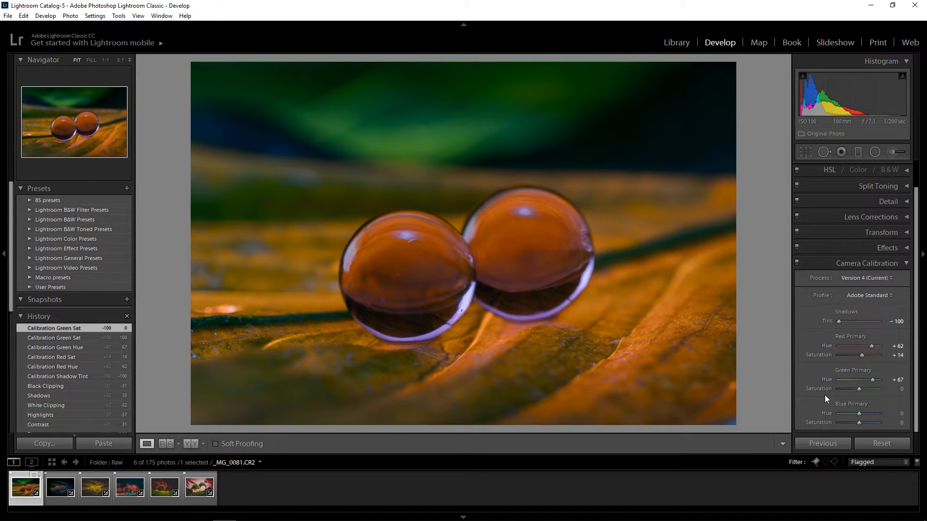
Set both the hue and the saturation of the blue primary to -50
mouse_move(859, 413)
left_mouse_down()
mouse_move(891, 410)
mouse_move(850, 410)
left_mouse_up()
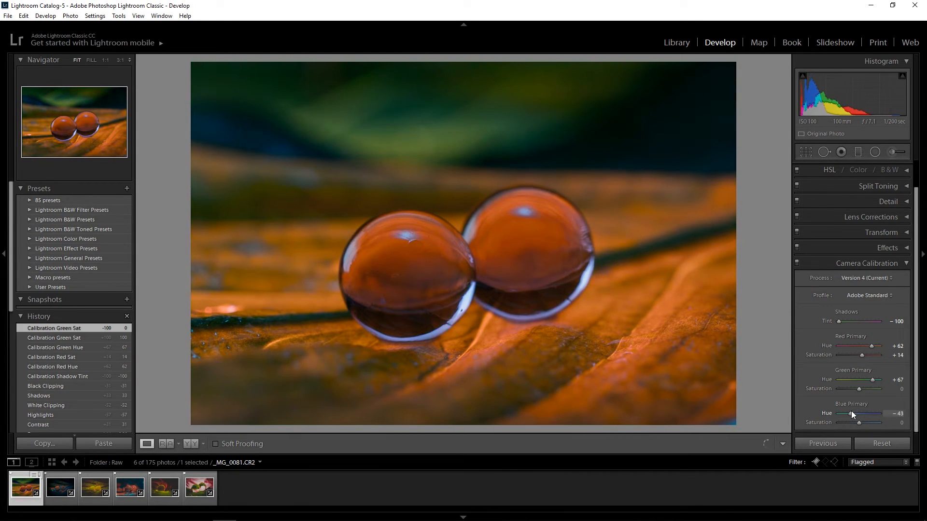
left_click_drag(852, 414, 854, 414)
left_click_drag(854, 414, 848, 423)
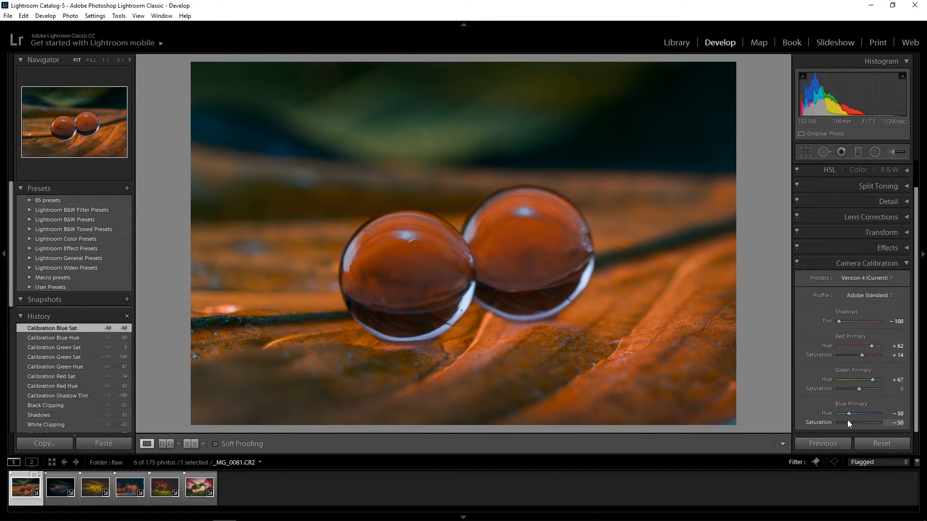
Compare the photo with and without the camera calibration, leaving the calibration enabled
left_click(796, 263)
left_click(797, 263)
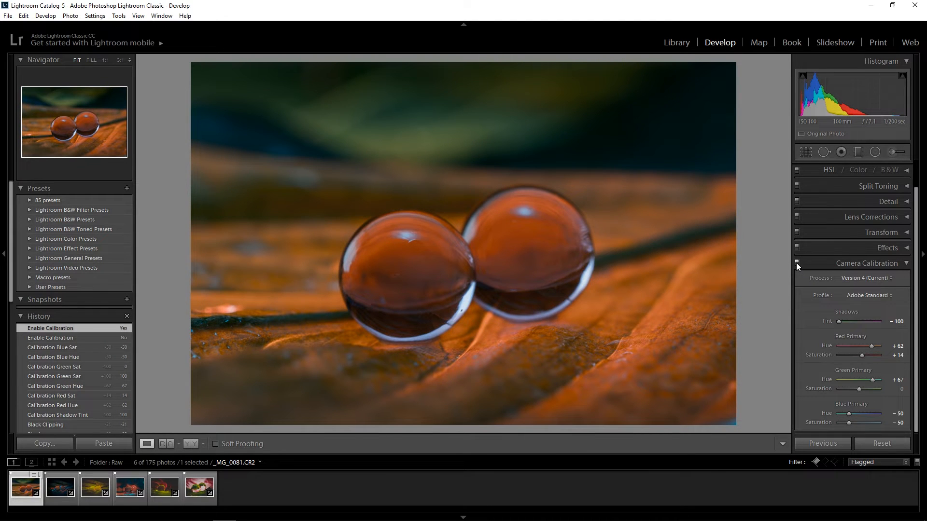
left_click(797, 263)
left_click(797, 264)
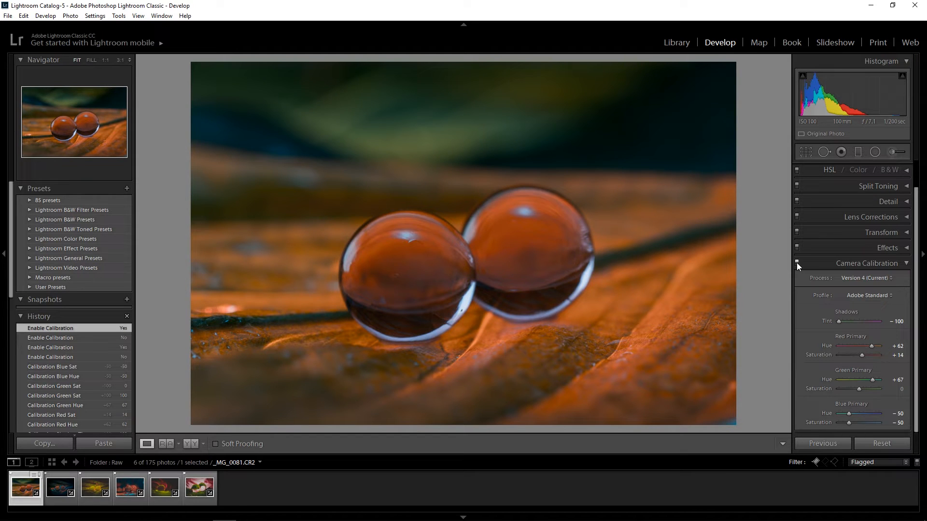
Add one anchor point in the shadows and one in the highlights of the RGB point tone curve
left_click(907, 267)
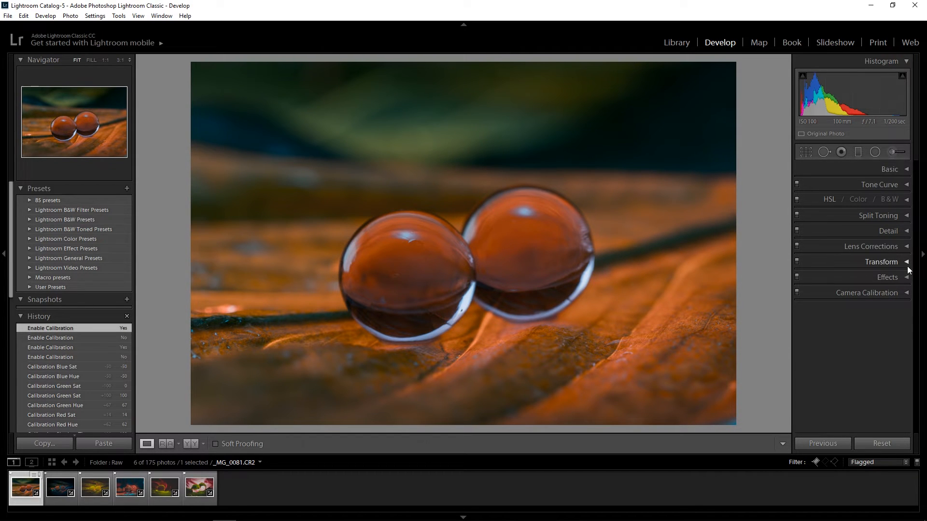
left_click(908, 185)
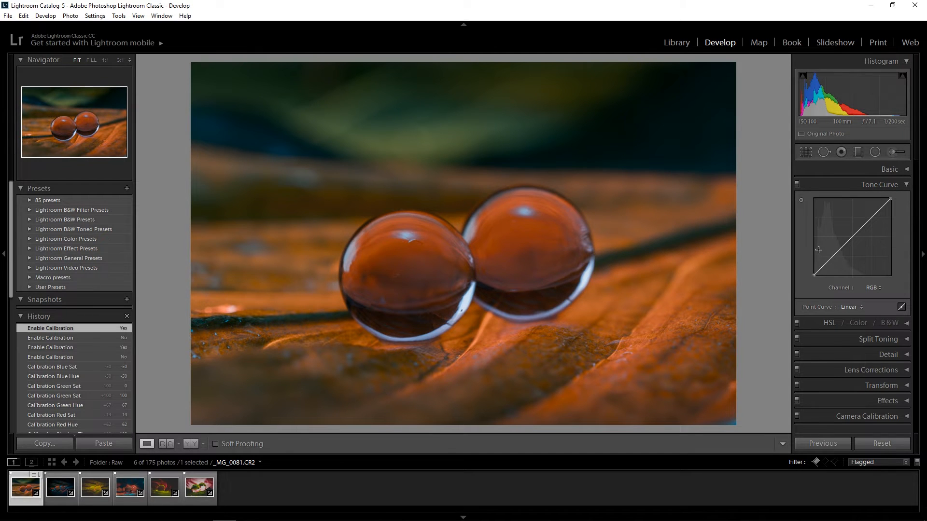
left_click(832, 257)
left_click(872, 218)
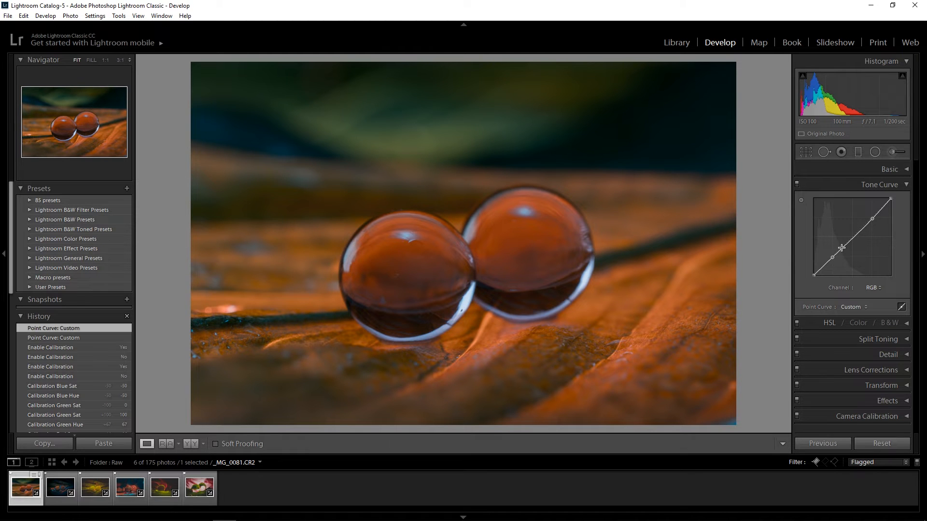
Try lowering the RGB curve's shadow point and raising its highlight point, and undo both moves
left_click_drag(833, 257, 833, 261)
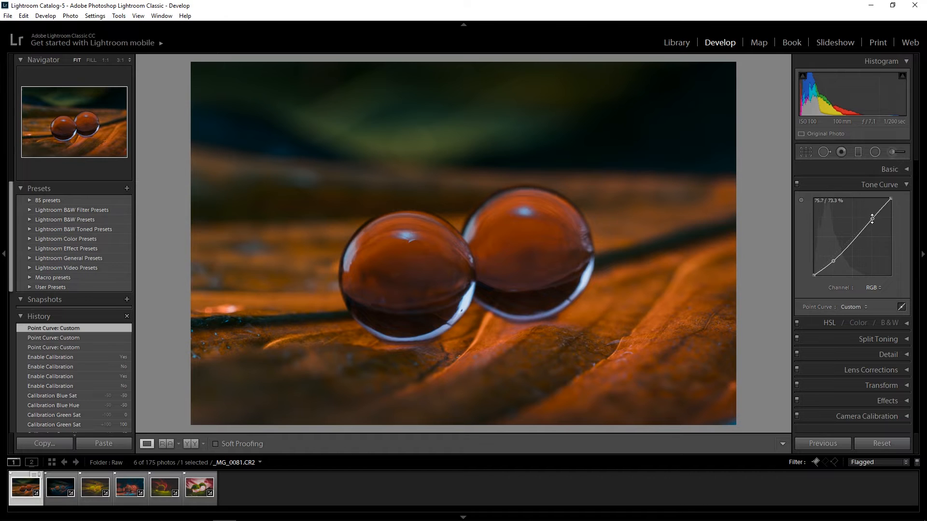
left_click_drag(872, 219, 867, 213)
key("ctrl+z")
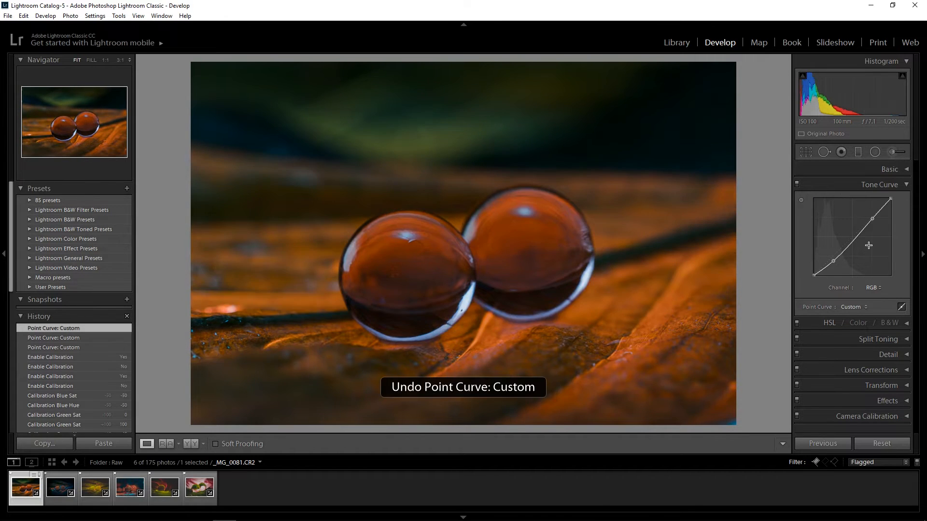
key("ctrl+z")
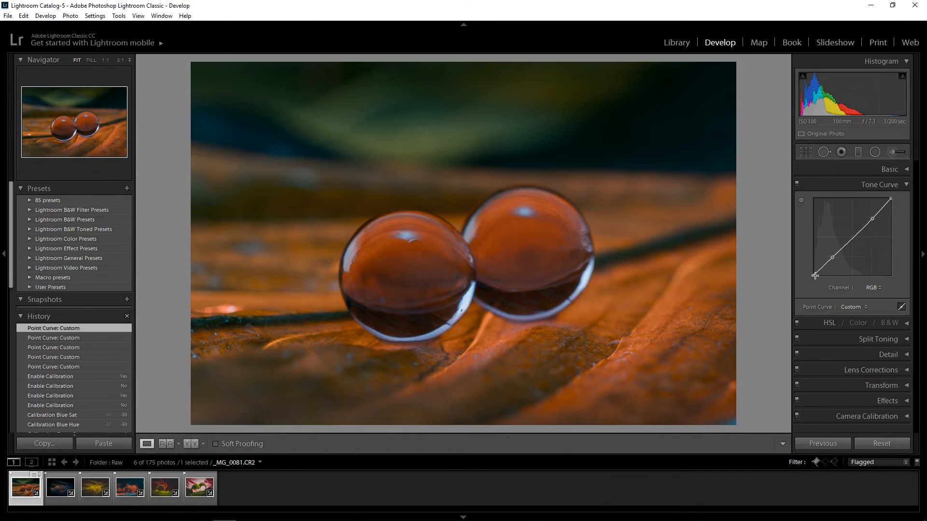
Fade the photo by slightly raising the RGB curve's black endpoint and lowering its white endpoint
left_click_drag(813, 277, 813, 272)
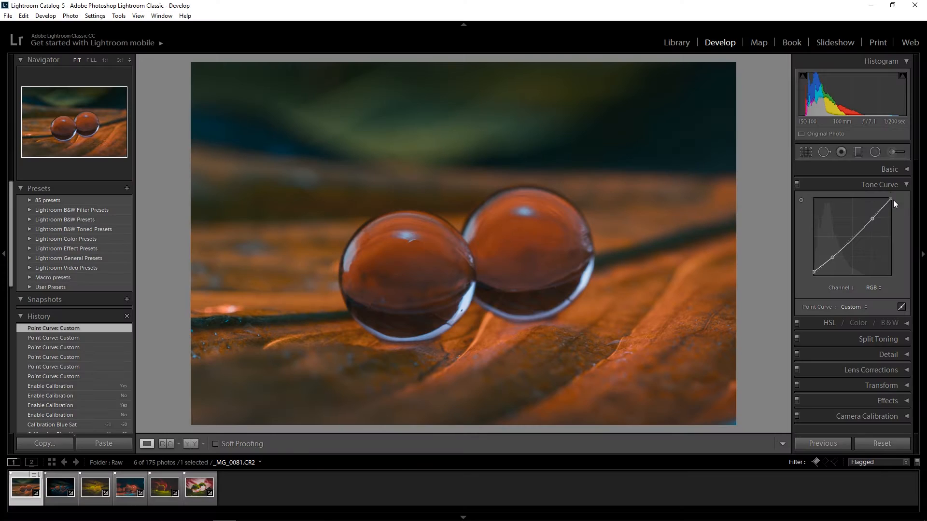
left_click_drag(891, 196, 893, 205)
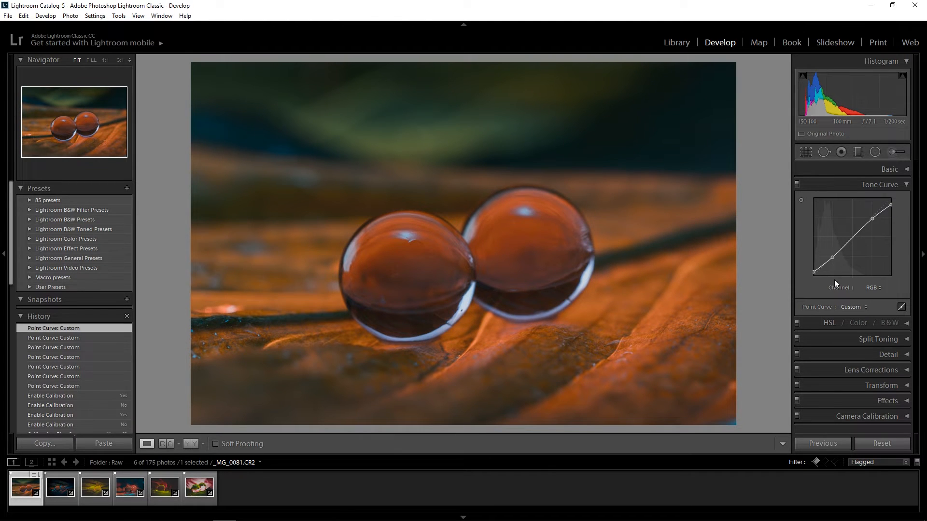
left_click_drag(815, 273, 810, 270)
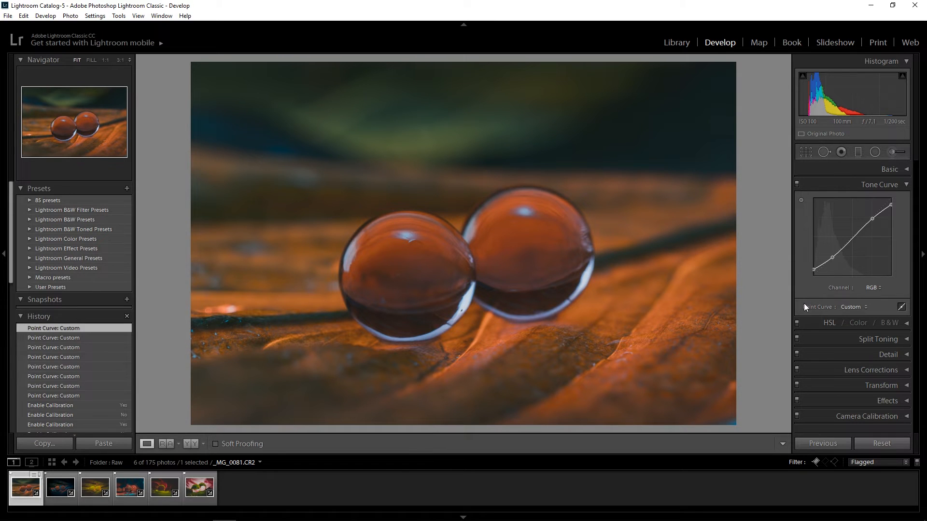
left_click(905, 187)
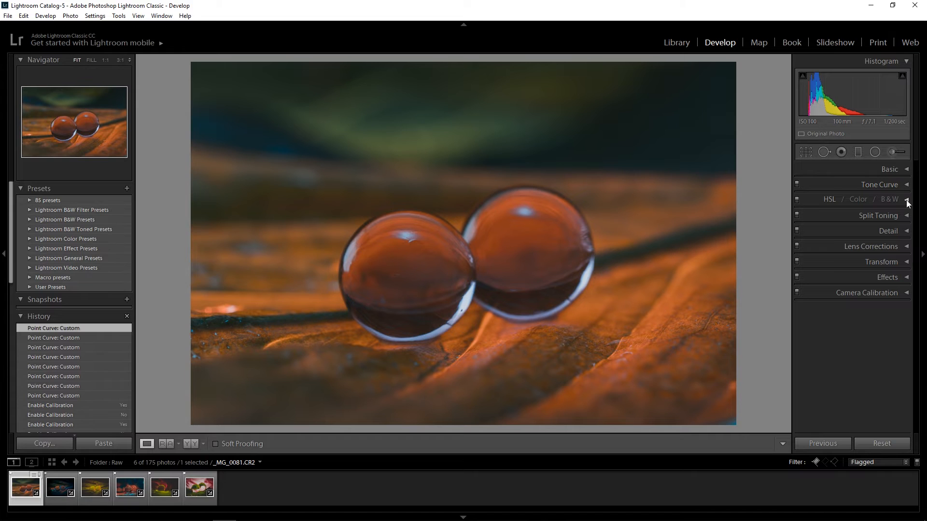
Set the red hue to -9 and the aqua hue to +44 in the HSL adjustments
left_click(906, 200)
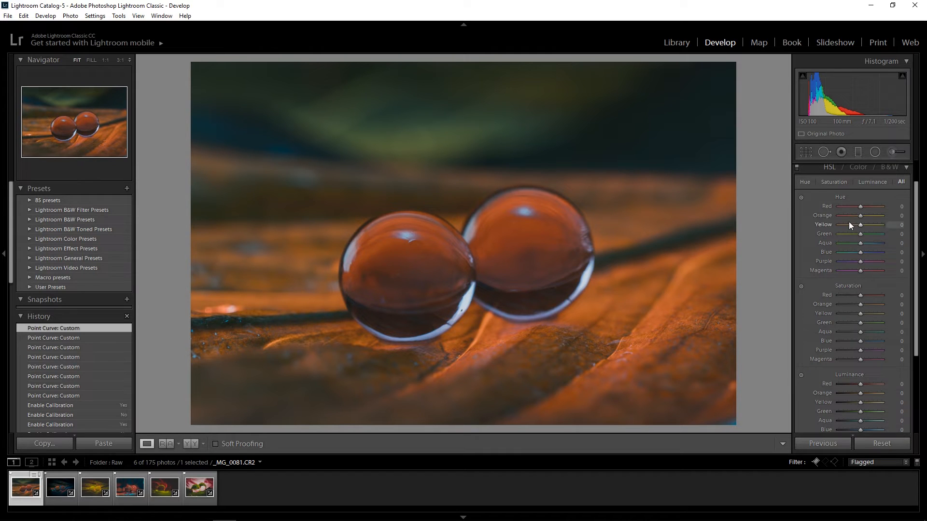
mouse_move(861, 207)
left_mouse_down()
mouse_move(843, 207)
mouse_move(871, 204)
mouse_move(859, 205)
left_mouse_up()
mouse_move(861, 243)
left_mouse_down()
mouse_move(827, 241)
mouse_move(866, 242)
left_mouse_up()
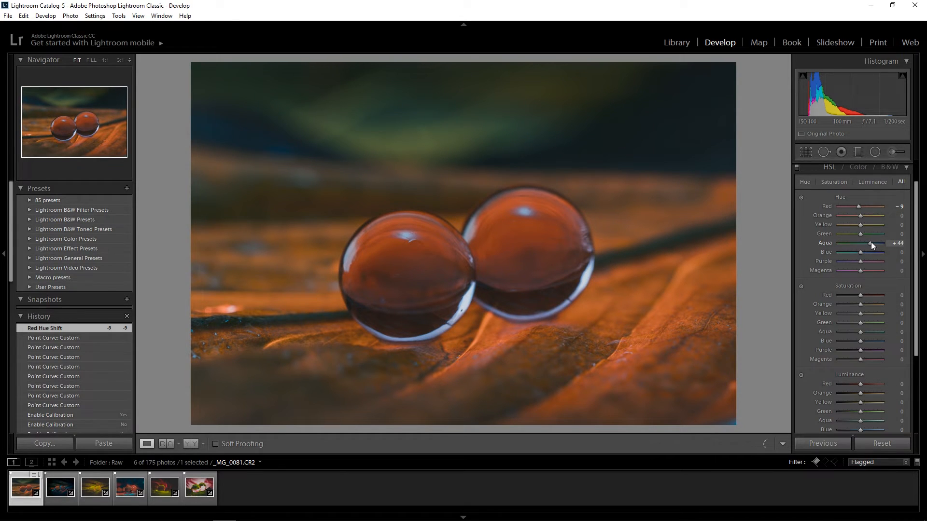
Try the blue hue at -100 and +100, and set it to -47
left_click_drag(871, 242, 851, 259)
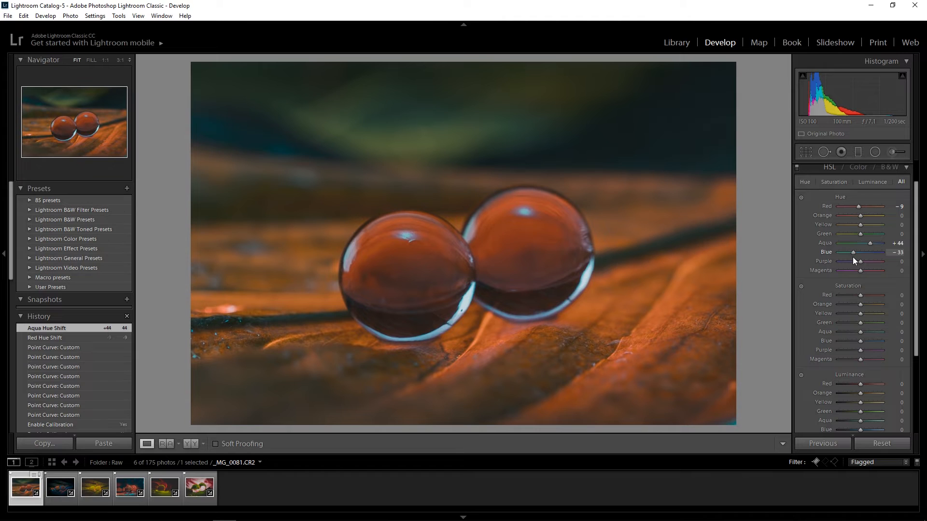
left_click_drag(858, 257, 816, 250)
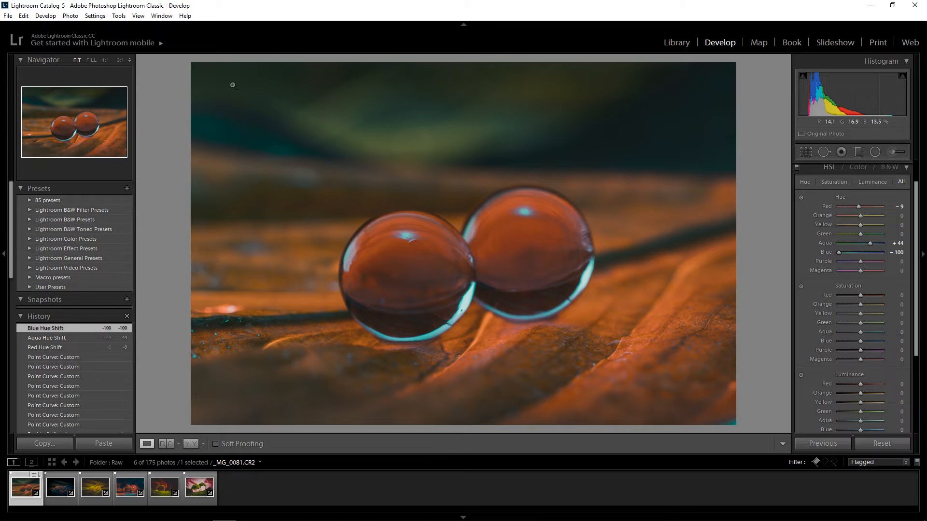
left_click_drag(838, 251, 884, 253)
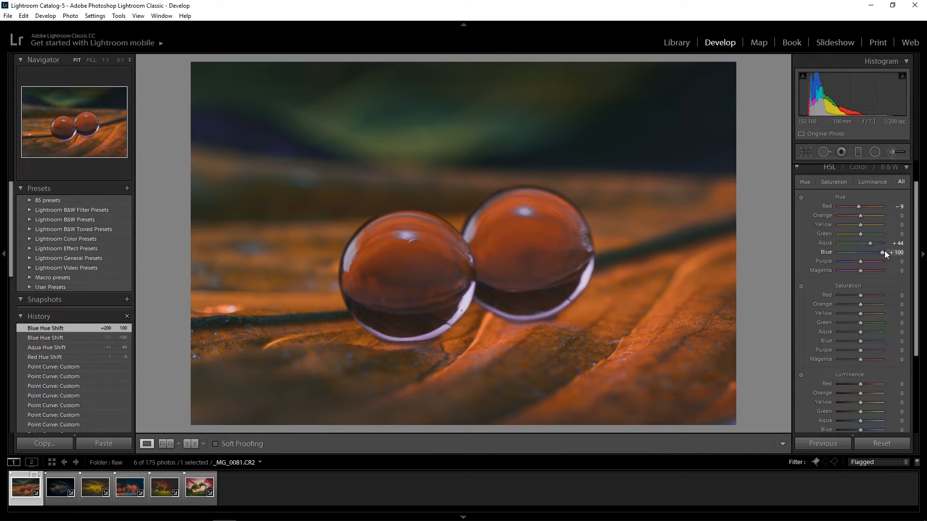
left_click_drag(863, 252, 854, 252)
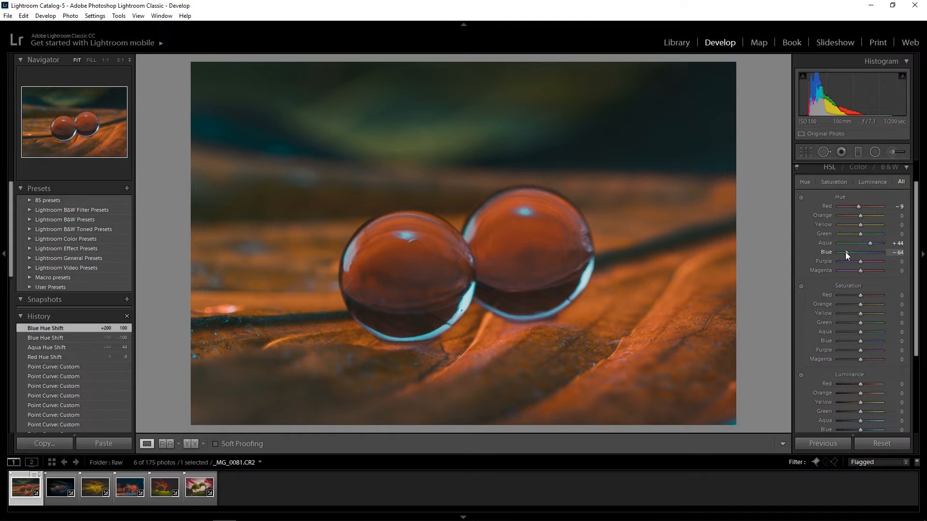
left_click_drag(850, 252, 850, 252)
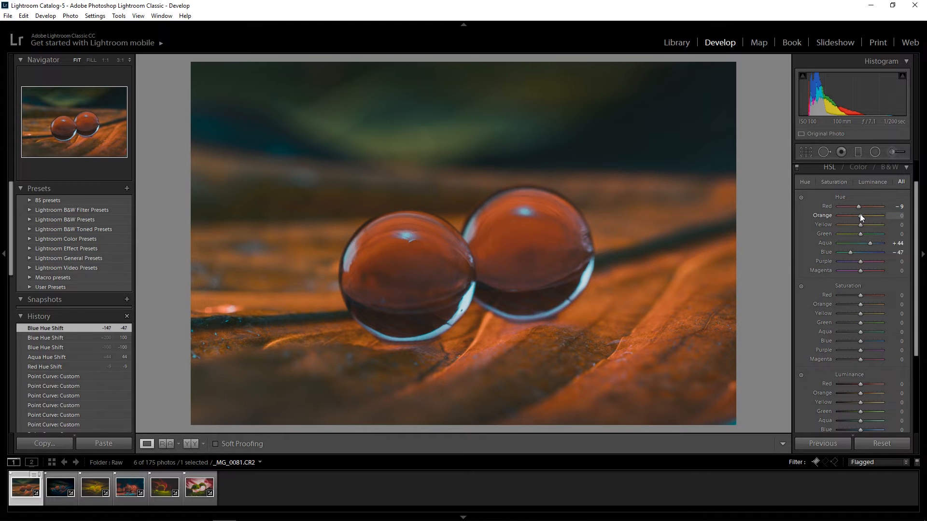
Set the orange hue to -2 and the green hue to +27, resetting a trial yellow hue of +73 to 0
mouse_move(861, 216)
left_mouse_down()
mouse_move(842, 220)
mouse_move(893, 222)
mouse_move(859, 221)
left_mouse_up()
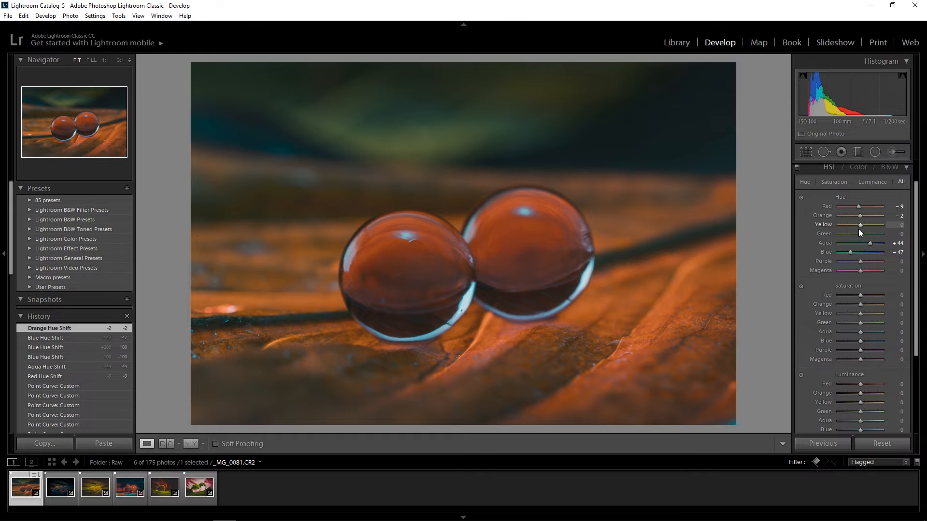
mouse_move(860, 227)
left_mouse_down()
mouse_move(833, 223)
mouse_move(907, 228)
mouse_move(876, 225)
left_mouse_up()
double_click(824, 225)
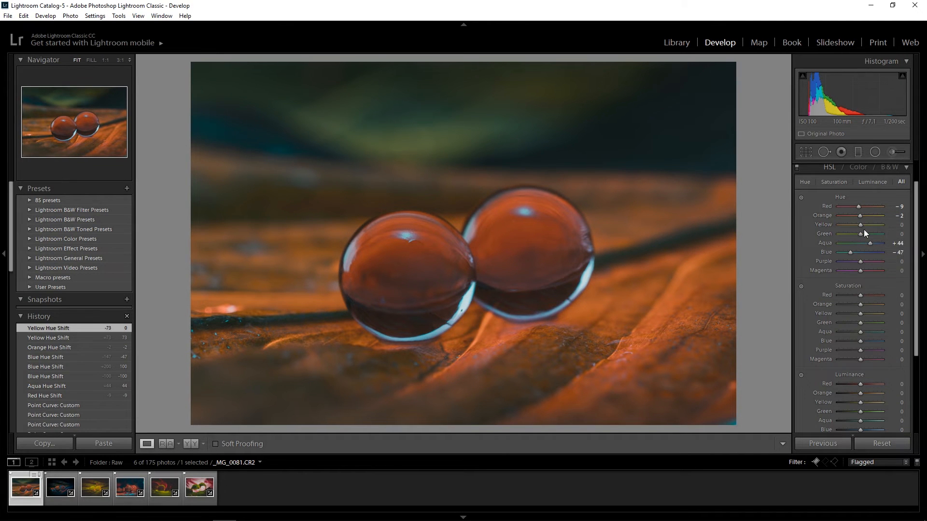
left_click_drag(875, 232, 835, 236)
left_click_drag(836, 237, 874, 234)
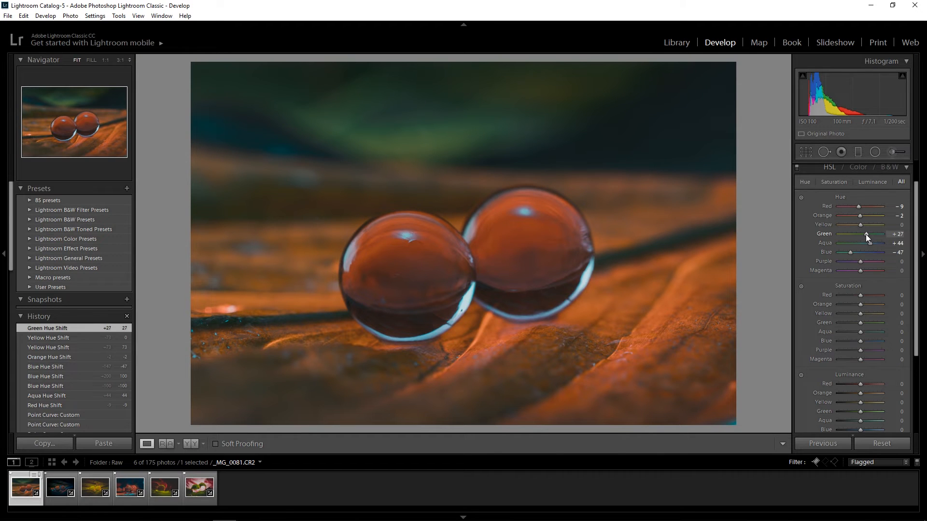
Try a purple hue of +7 and a magenta hue of +38, and reset both to 0
left_click_drag(860, 262, 917, 305)
double_click(820, 262)
double_click(820, 270)
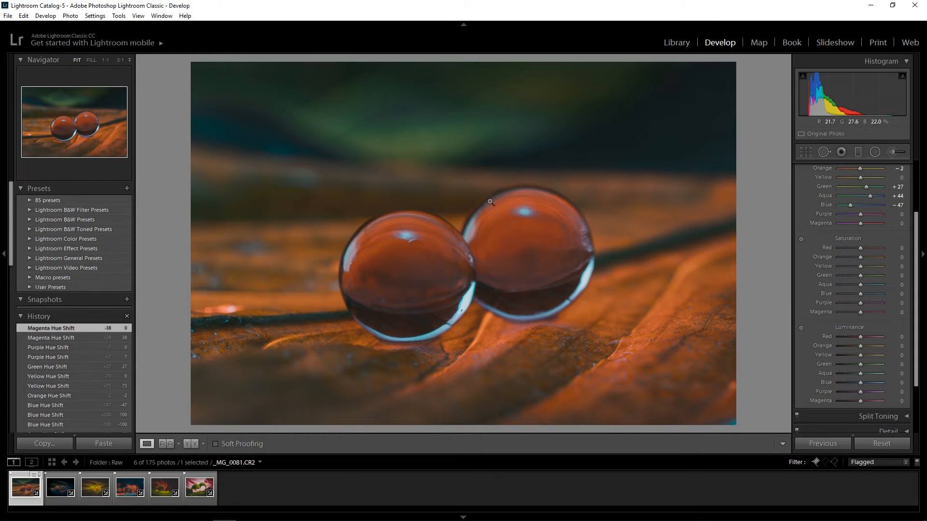
Set the green saturation to +29 and, after trying -29 for aqua, the aqua saturation to +53
left_click_drag(861, 275, 874, 277)
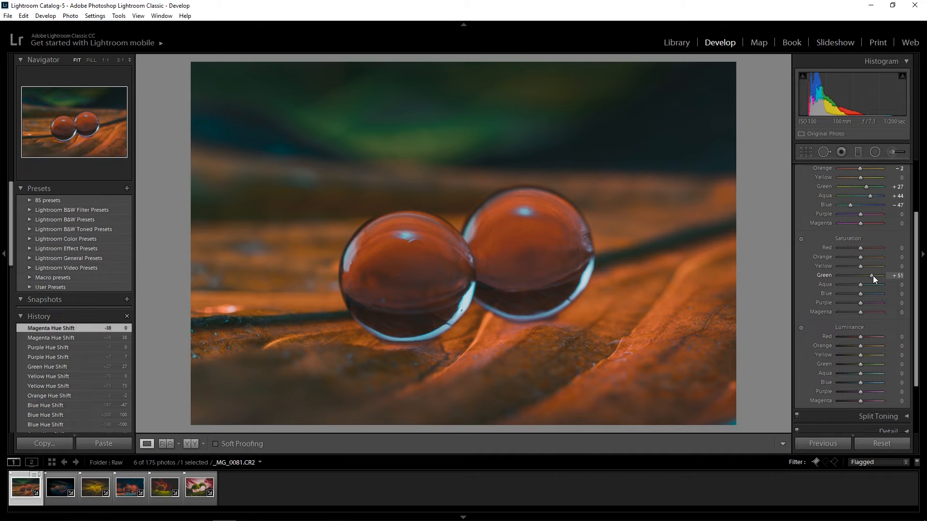
left_click_drag(868, 276, 867, 277)
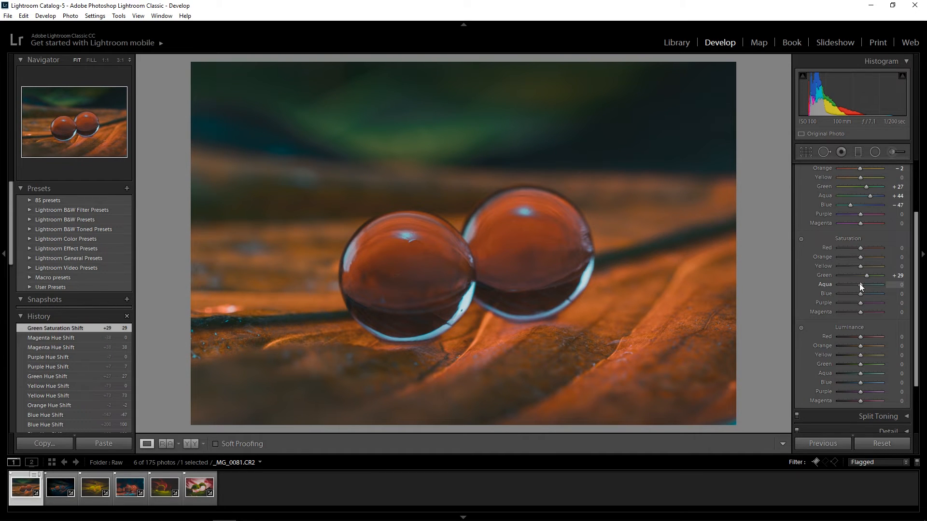
mouse_move(859, 283)
left_mouse_down()
mouse_move(869, 283)
mouse_move(812, 286)
mouse_move(905, 286)
mouse_move(805, 286)
mouse_move(888, 288)
mouse_move(811, 289)
mouse_move(853, 291)
left_mouse_up()
left_click(621, 129)
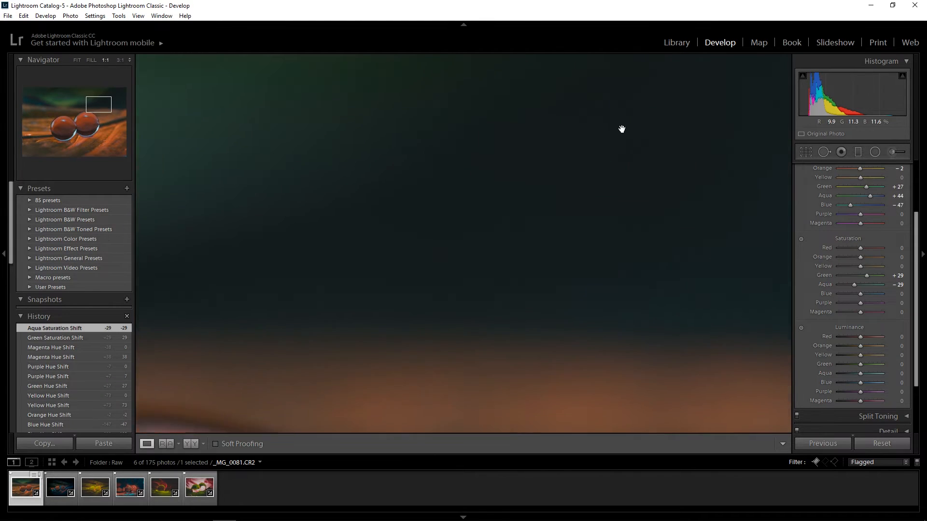
left_click_drag(853, 285, 873, 296)
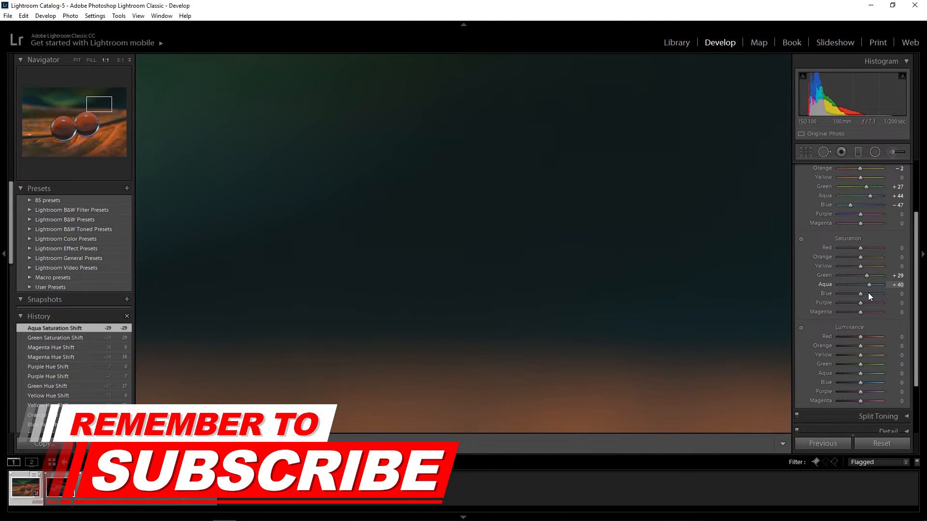
left_click_drag(868, 292, 871, 291)
left_click(556, 288)
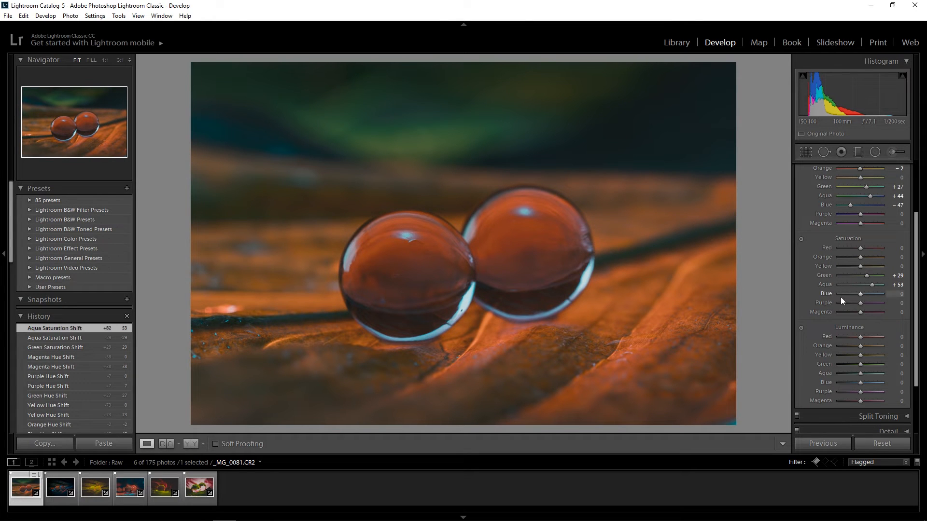
Try a blue saturation of +100 on the beads' rims, and set it to -44
left_click_drag(862, 294, 899, 300)
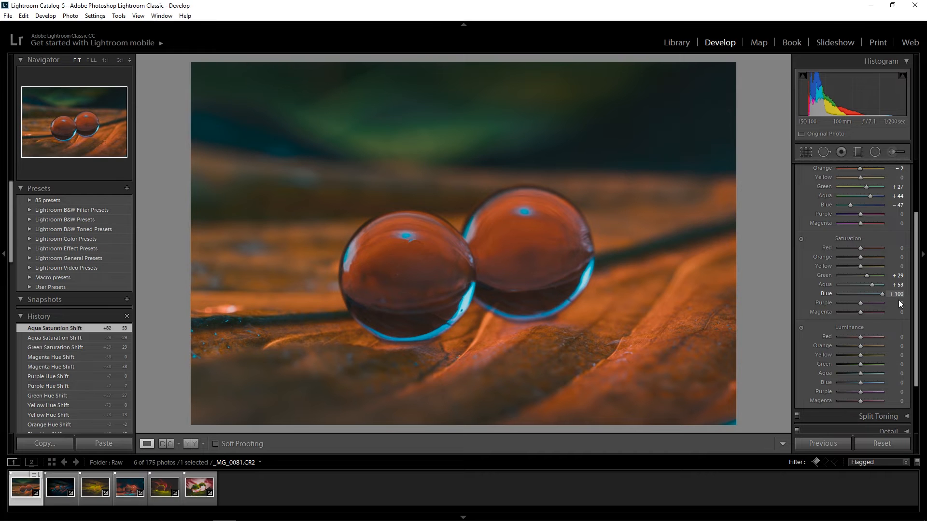
left_click(469, 309)
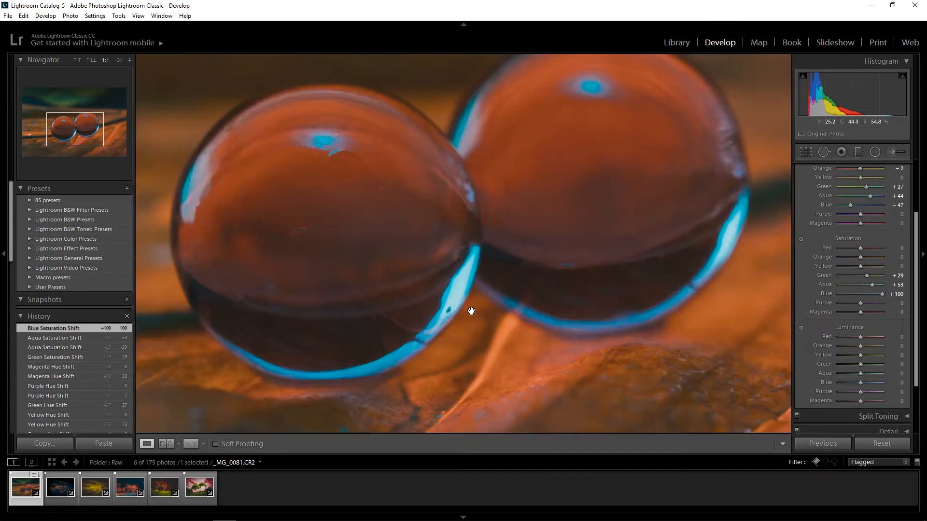
left_click_drag(880, 294, 859, 296)
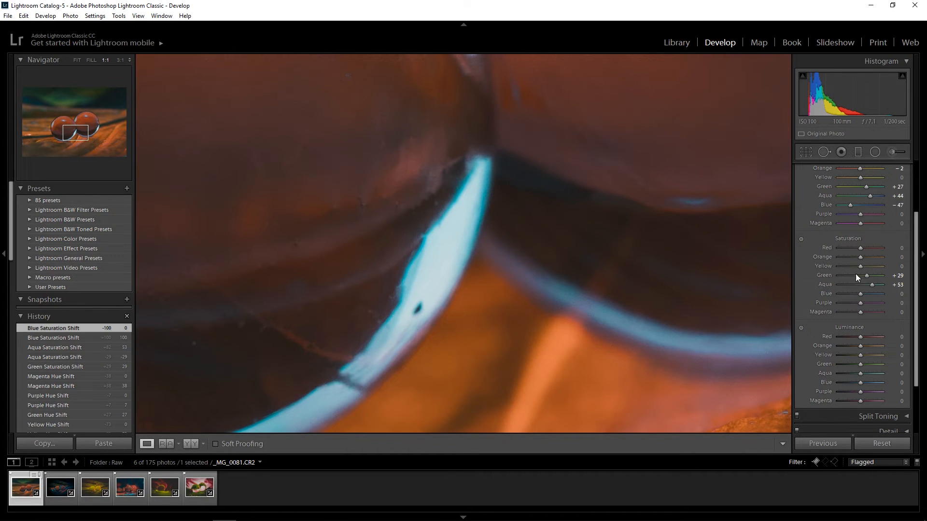
left_click_drag(862, 295, 853, 295)
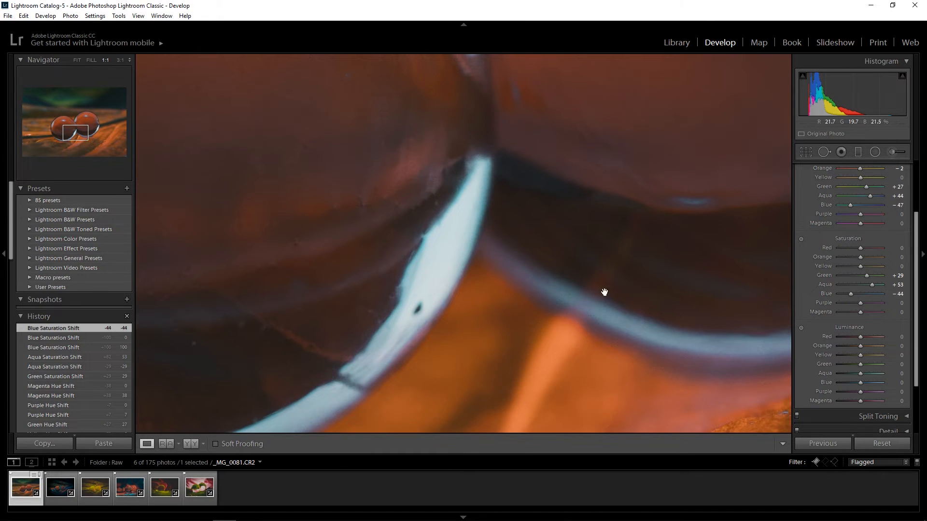
left_click(541, 290)
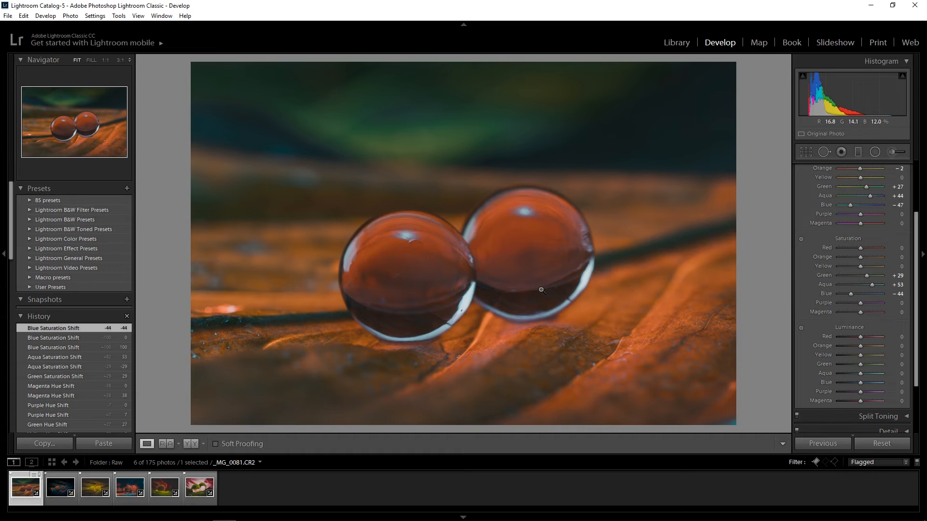
Set the red luminance to -82 and both the orange and aqua luminance to +18
left_click_drag(917, 327, 918, 350)
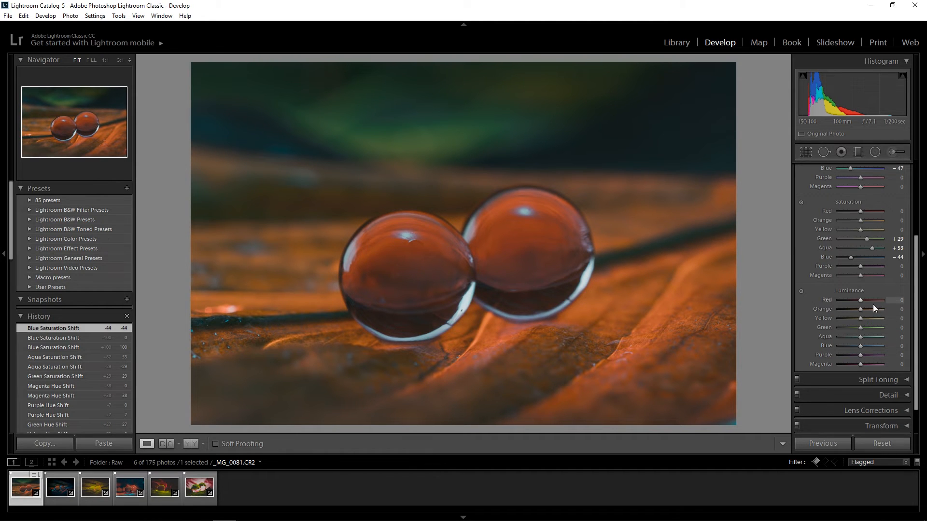
mouse_move(864, 300)
left_mouse_down()
mouse_move(885, 301)
mouse_move(831, 300)
mouse_move(848, 300)
left_mouse_up()
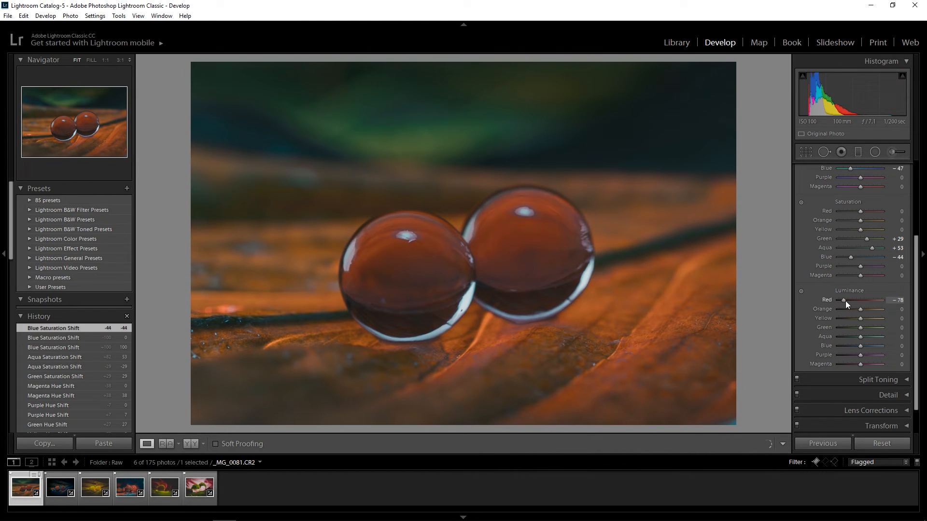
left_click_drag(845, 300, 864, 309)
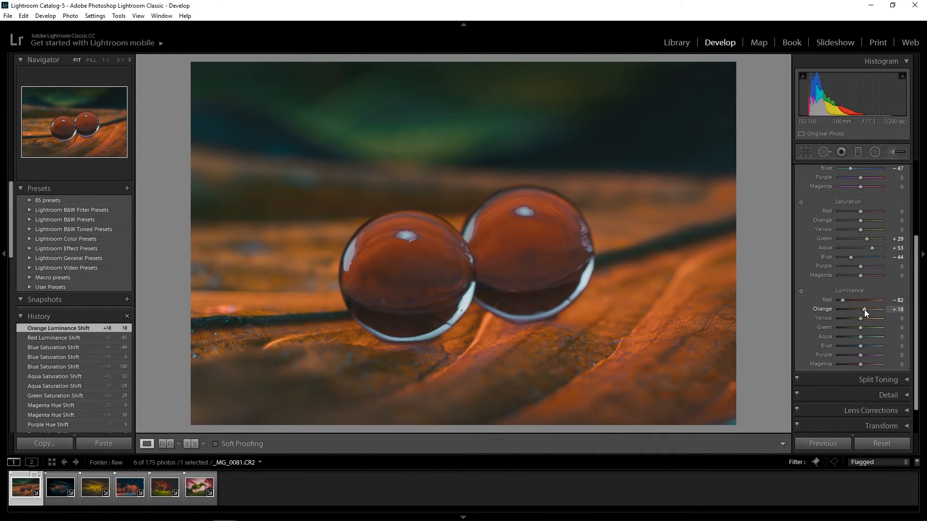
left_click_drag(860, 337, 863, 334)
left_click(863, 337)
left_click_drag(865, 334, 866, 333)
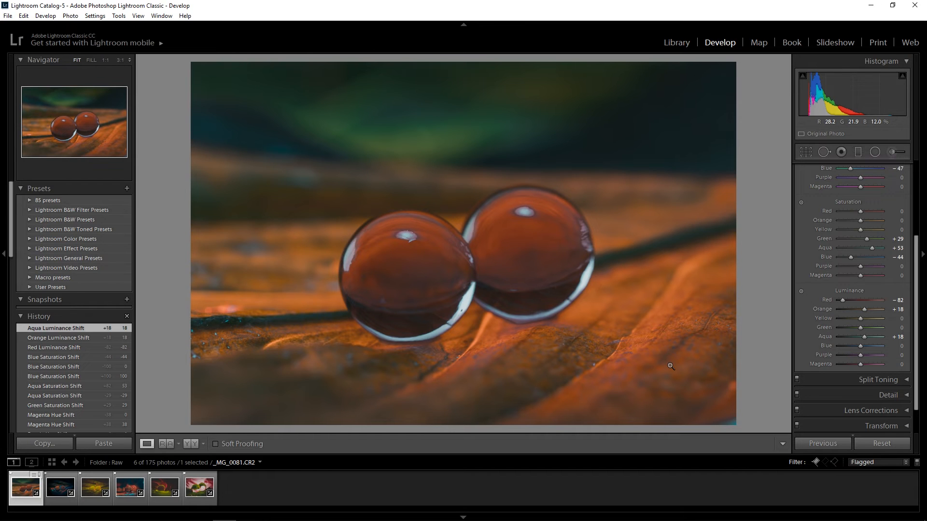
Split-tone the photo with a shadow hue of 206, a shadow saturation of 37 and a balance of +64
left_click_drag(916, 279, 915, 215)
left_click(907, 202)
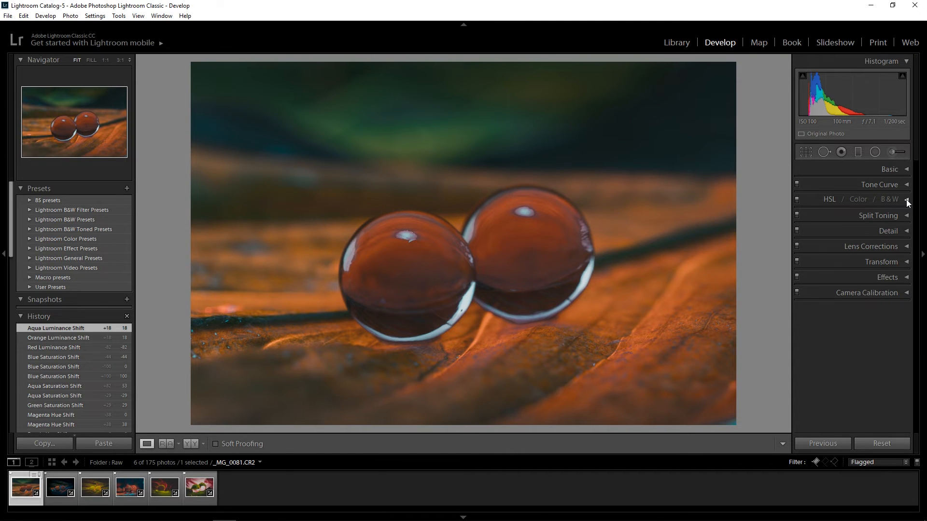
left_click(904, 215)
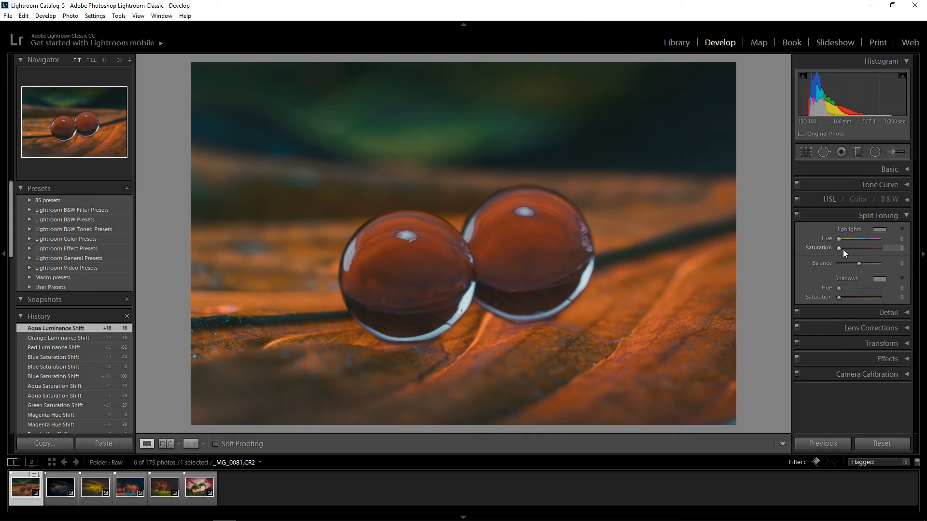
left_click(878, 280)
left_click(884, 278)
left_click_drag(838, 291, 862, 288)
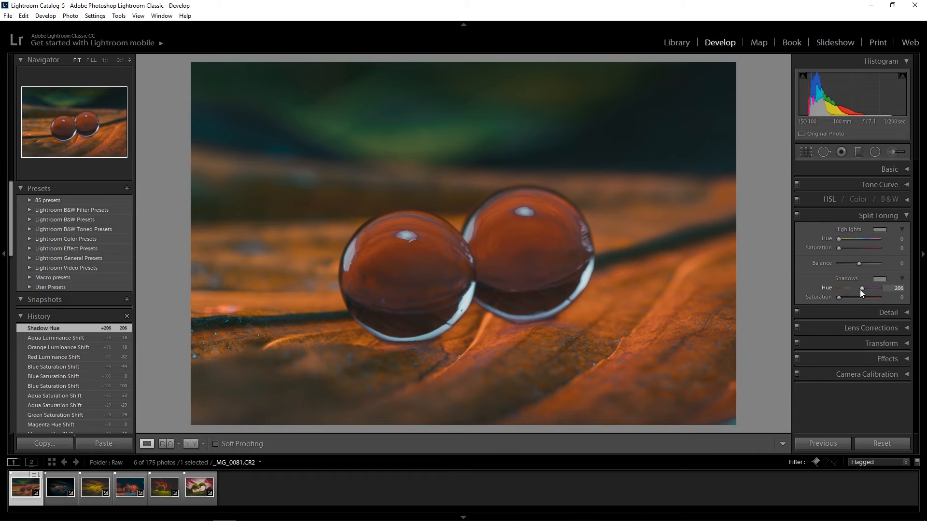
left_click_drag(840, 300, 852, 300)
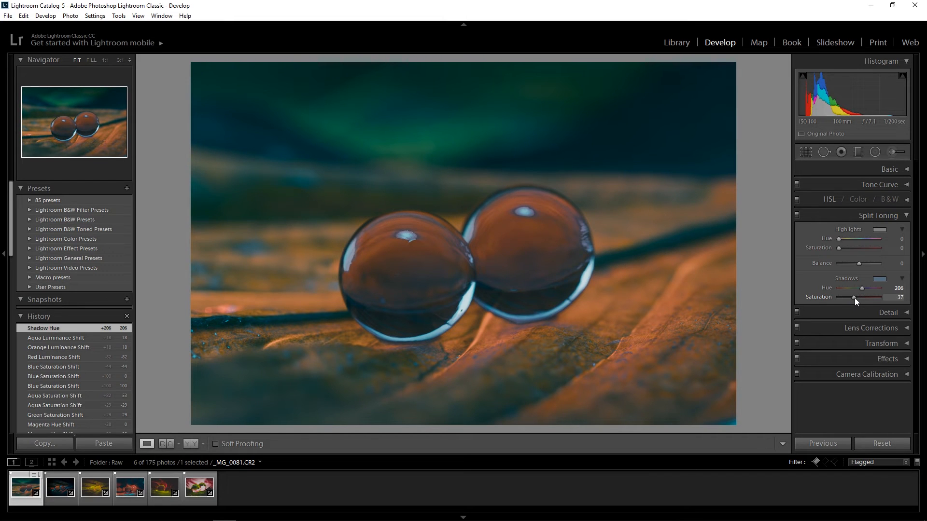
left_click_drag(855, 297, 854, 298)
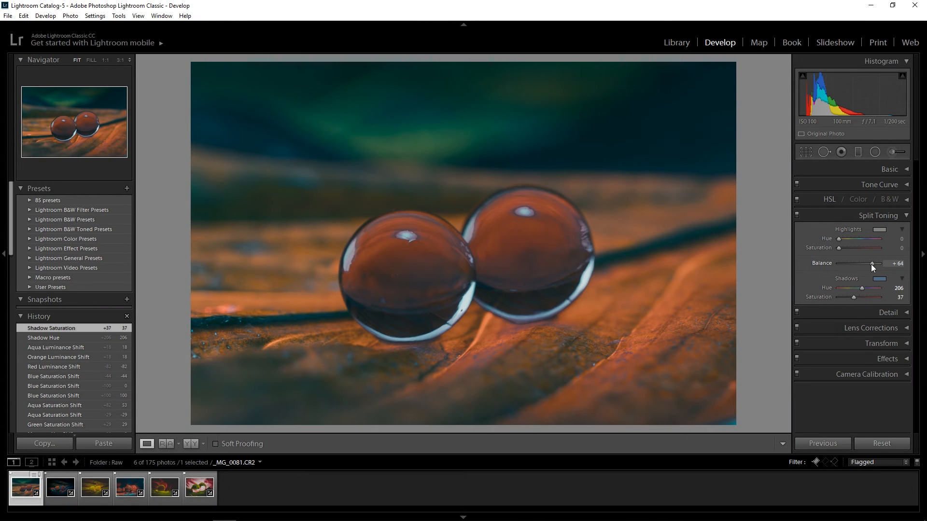
left_click_drag(871, 265, 871, 264)
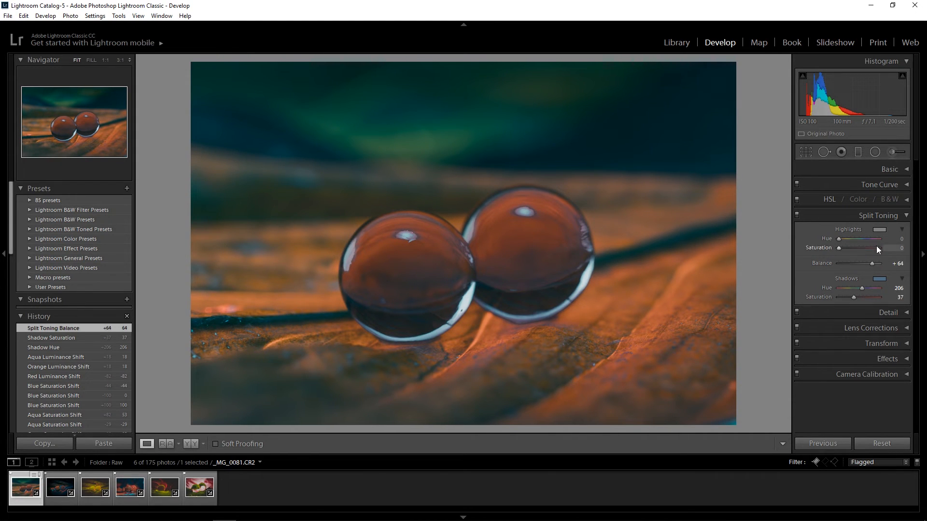
left_click(905, 216)
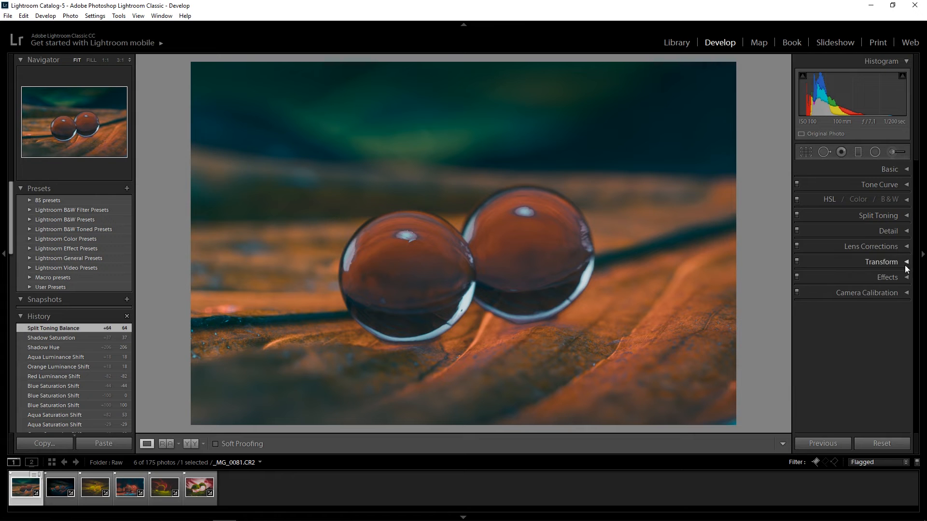
left_click(907, 231)
left_click(896, 323)
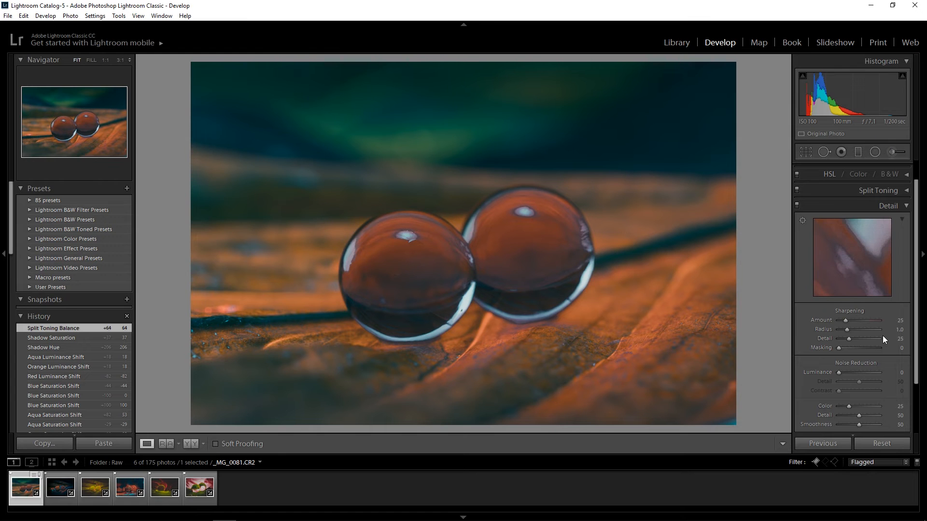
left_click(907, 206)
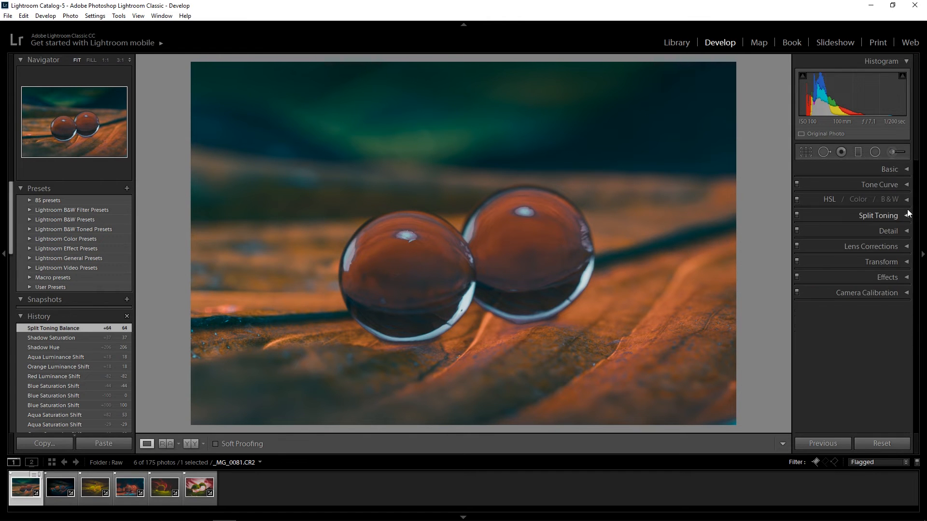
left_click(908, 249)
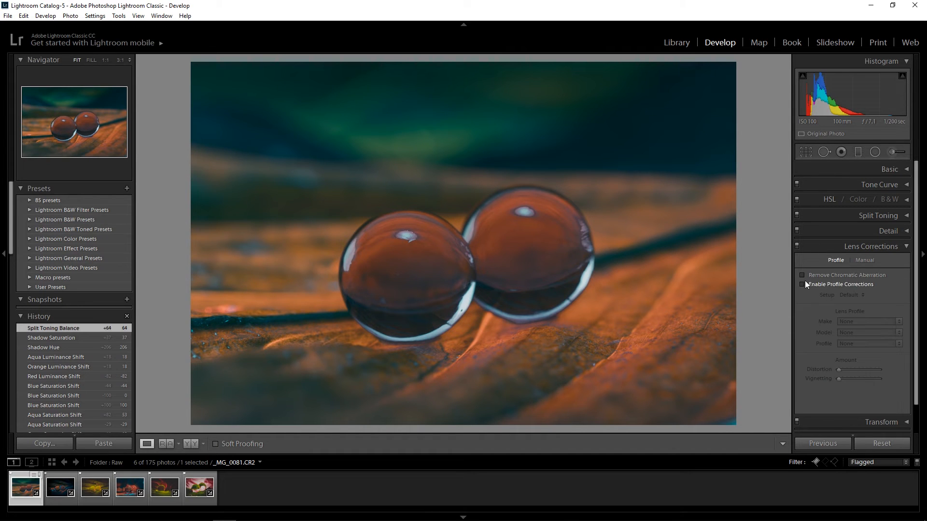
left_click(906, 249)
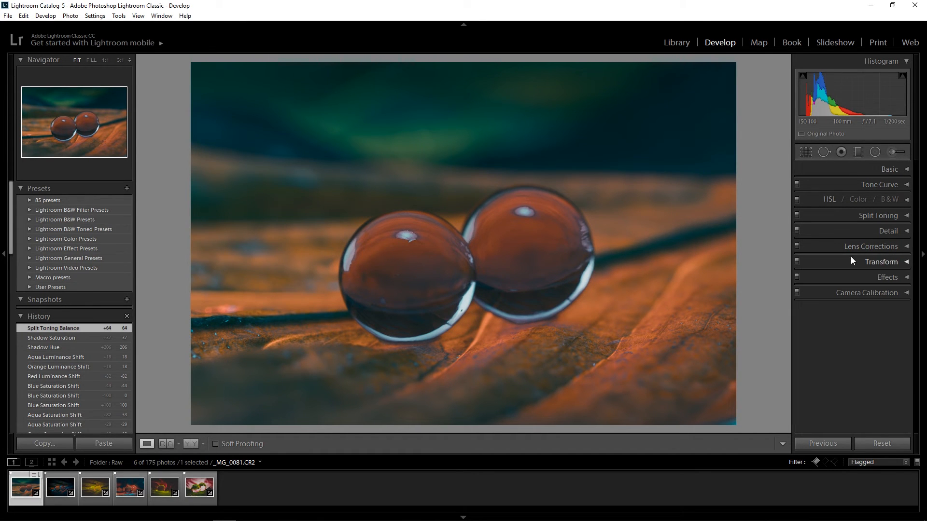
Add a post-crop vignette with an amount of -14 and a midpoint of 0
left_click(906, 278)
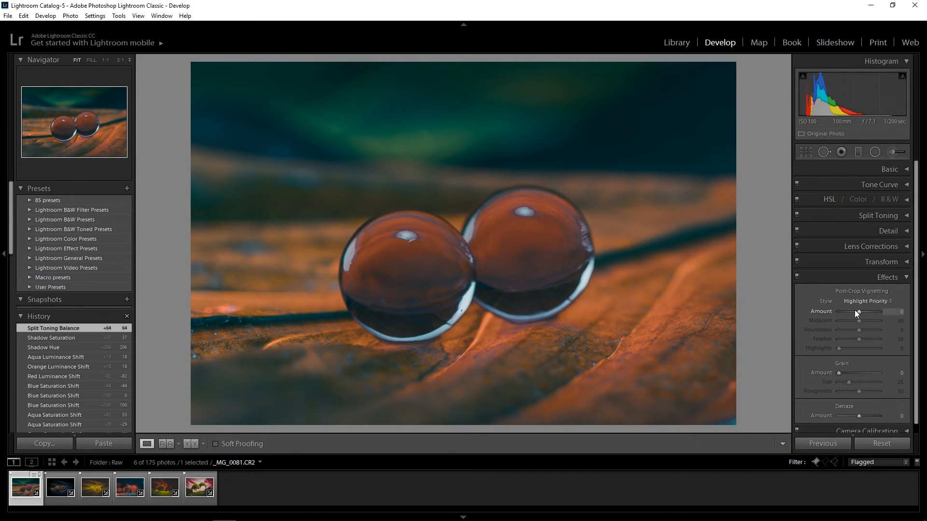
left_click_drag(859, 311, 856, 312)
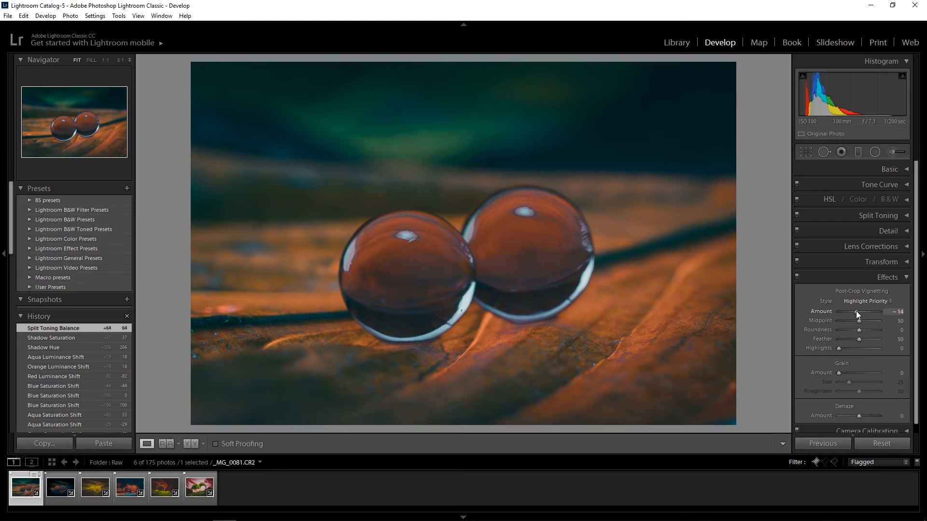
left_click_drag(856, 310, 857, 311)
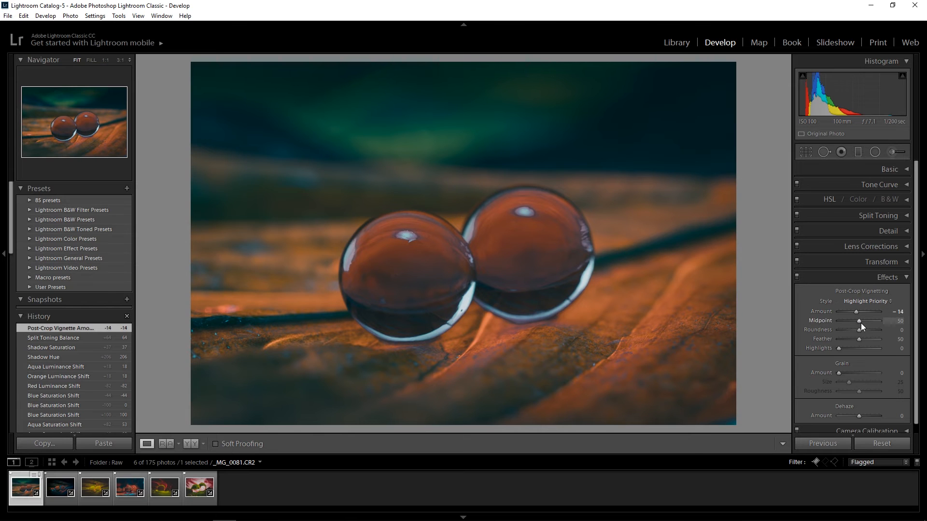
left_click_drag(860, 321, 837, 321)
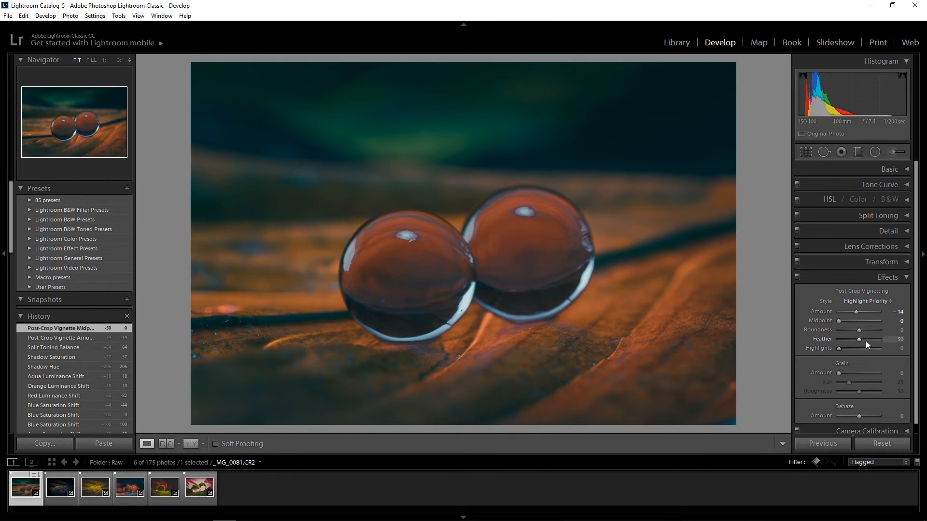
Compare the photo with and without the vignette by switching the effects off and on twice
left_click(797, 277)
left_click(797, 277)
left_click(797, 277)
left_click(797, 277)
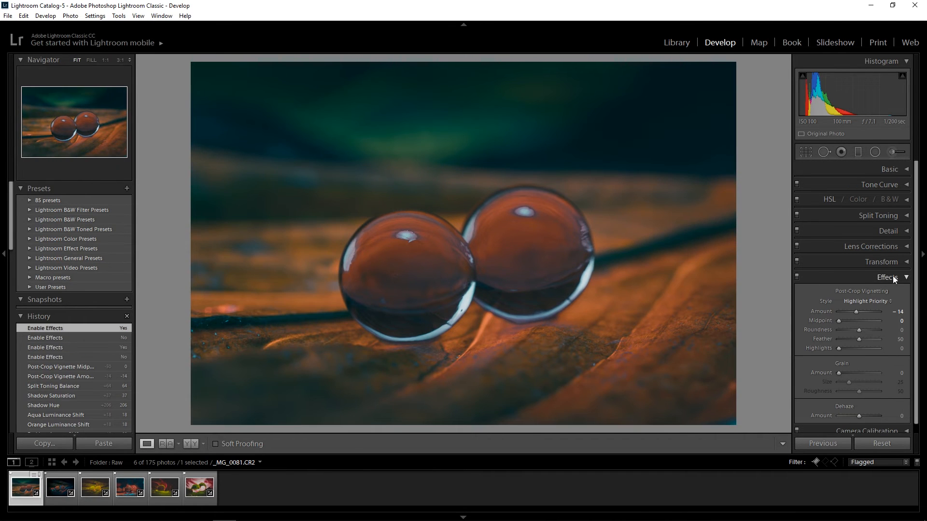
left_click(906, 279)
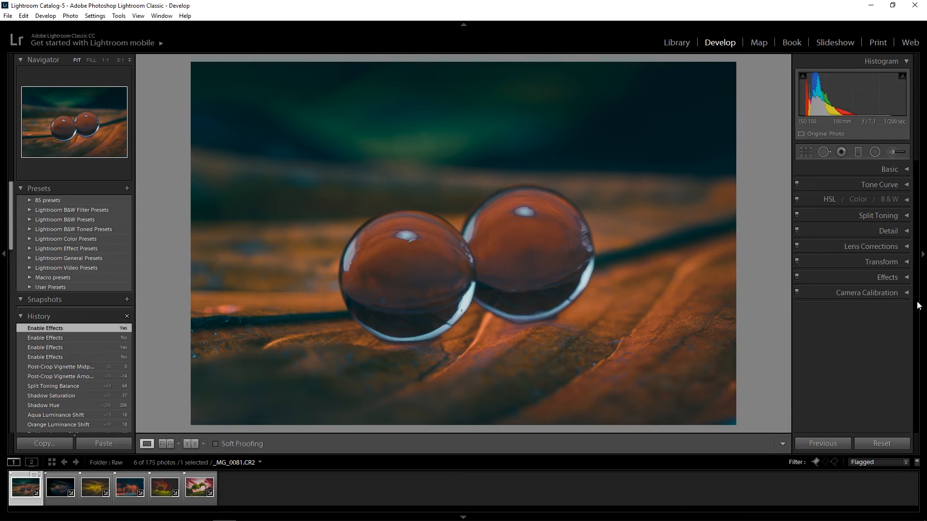
Set the white balance temperature to 6286 and the tint to -7, and raise the exposure to +0.60
left_click(902, 165)
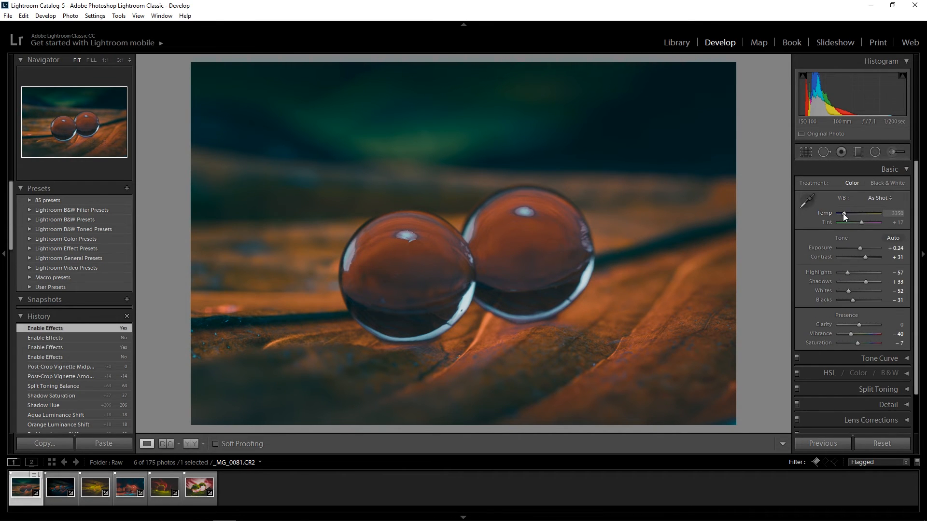
left_click_drag(844, 213, 859, 222)
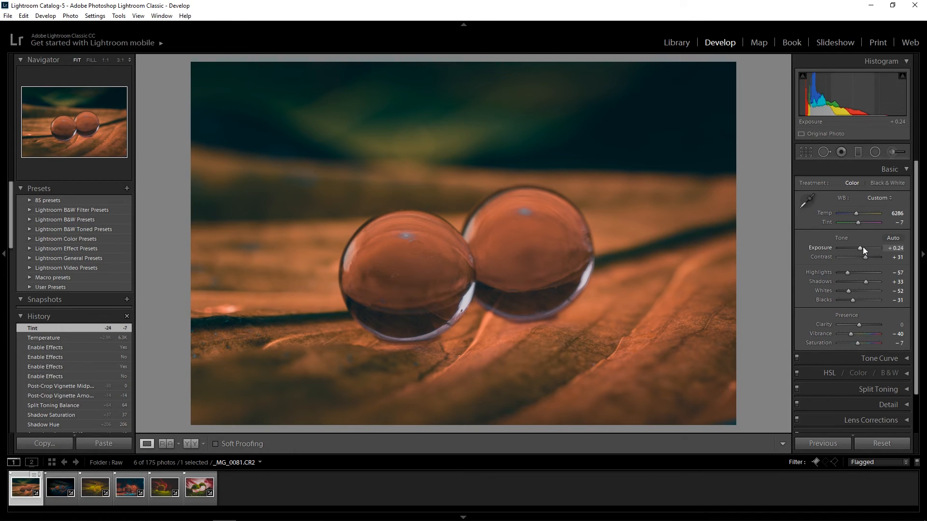
left_click_drag(862, 247, 864, 248)
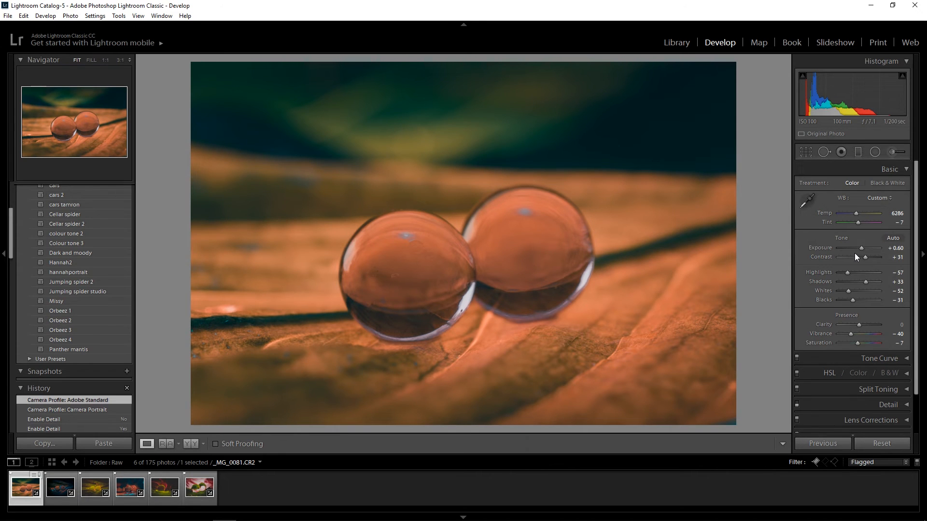
Try the Camera Faithful, Landscape, Monochrome, Neutral, Portrait and Standard calibration profiles on the photo
scroll(868, 271, "down", 2)
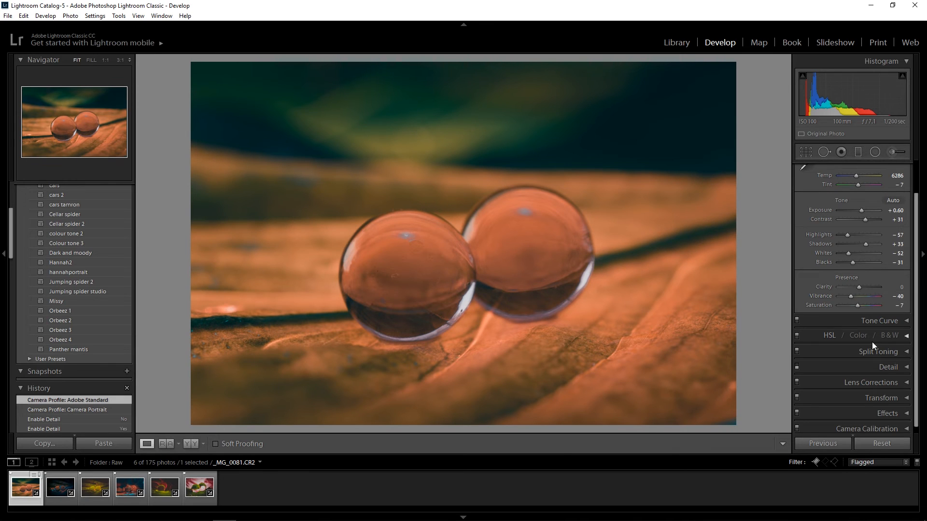
left_click(897, 429)
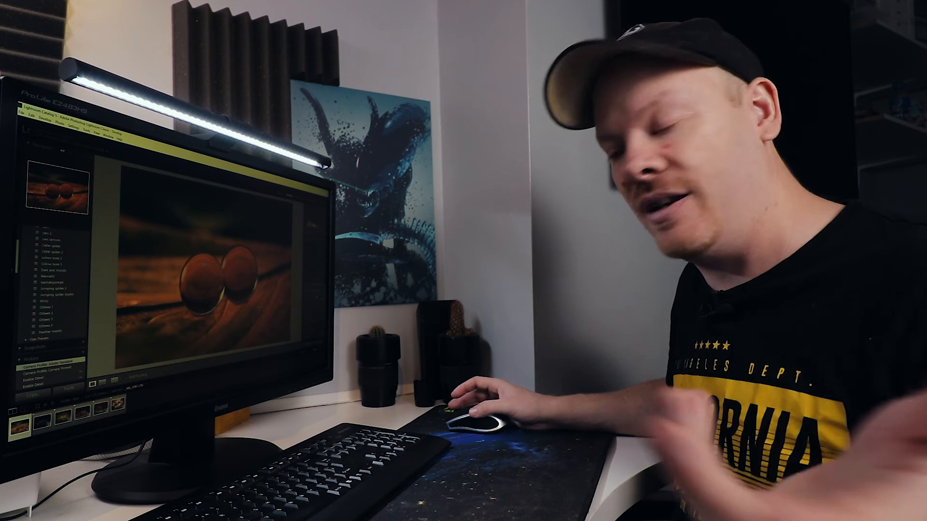
left_click(876, 298)
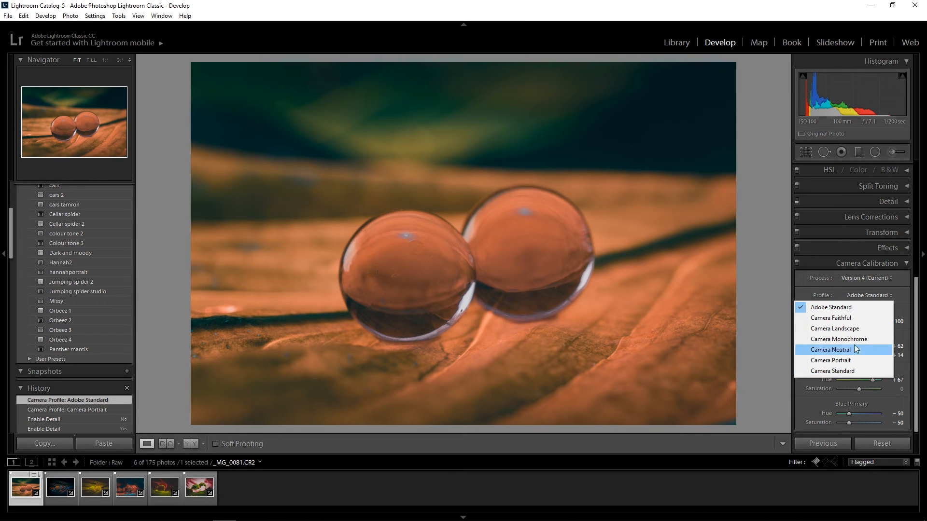
left_click(852, 318)
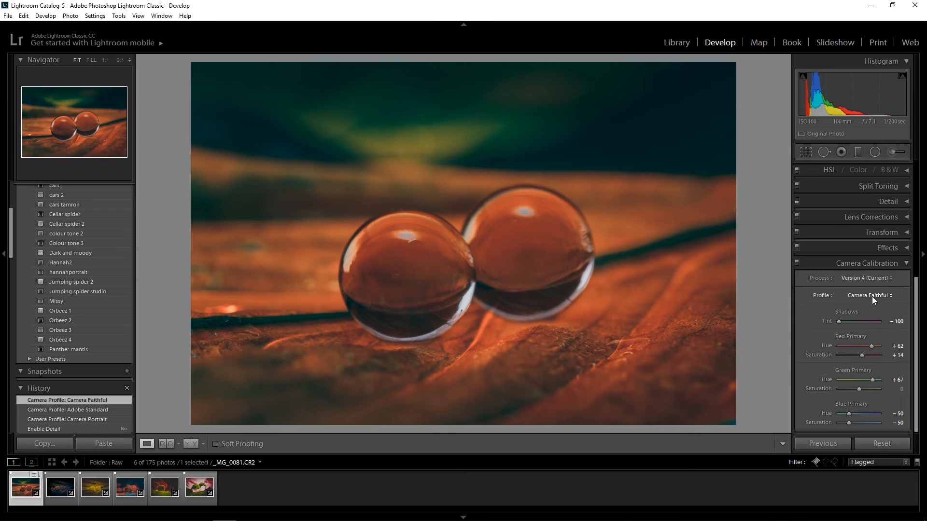
left_click(872, 297)
left_click(843, 329)
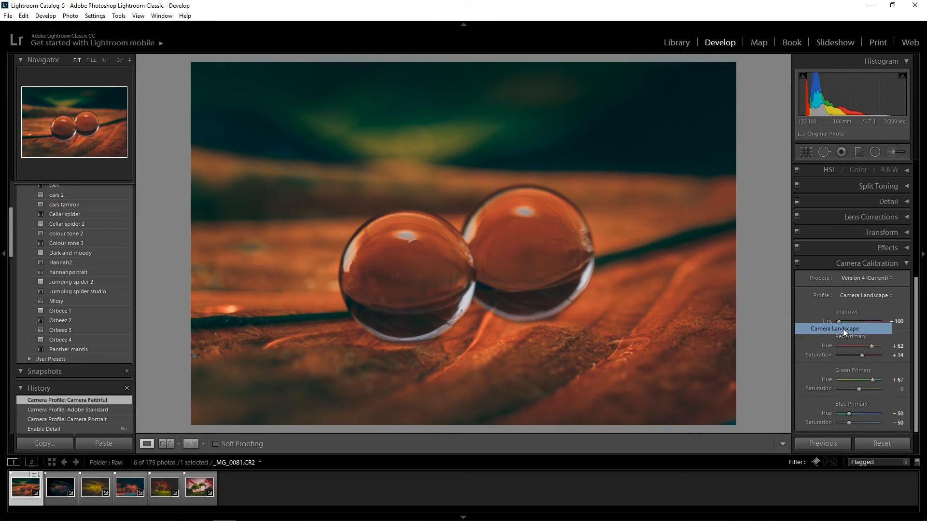
left_click(874, 296)
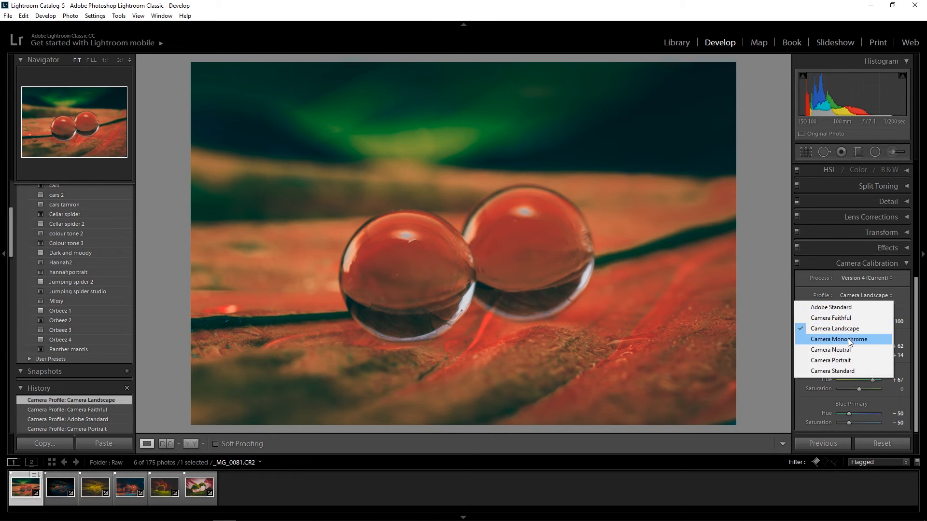
left_click(848, 338)
left_click(867, 296)
left_click(841, 352)
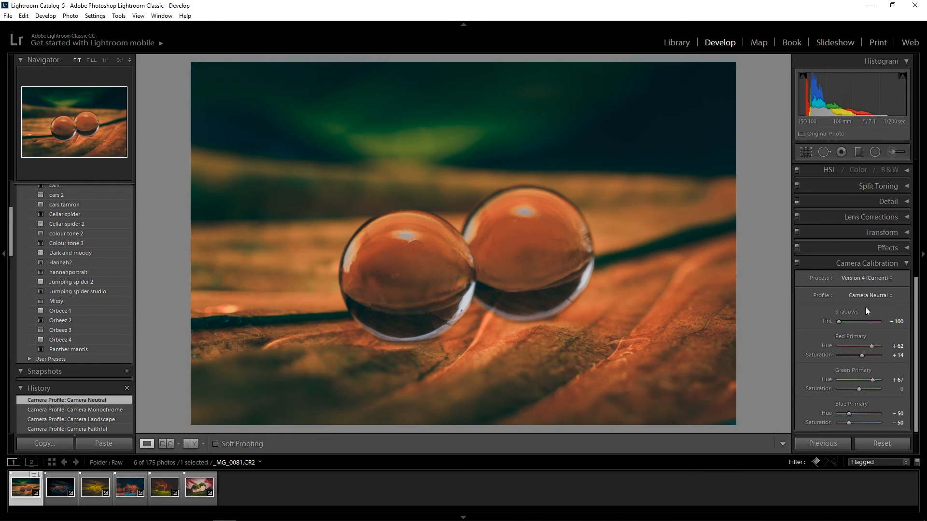
left_click(867, 297)
left_click(847, 362)
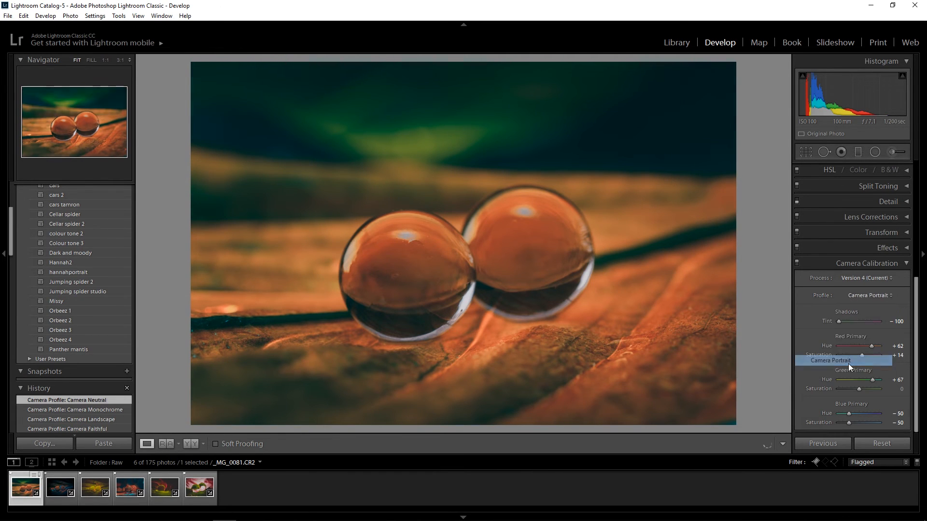
left_click(868, 295)
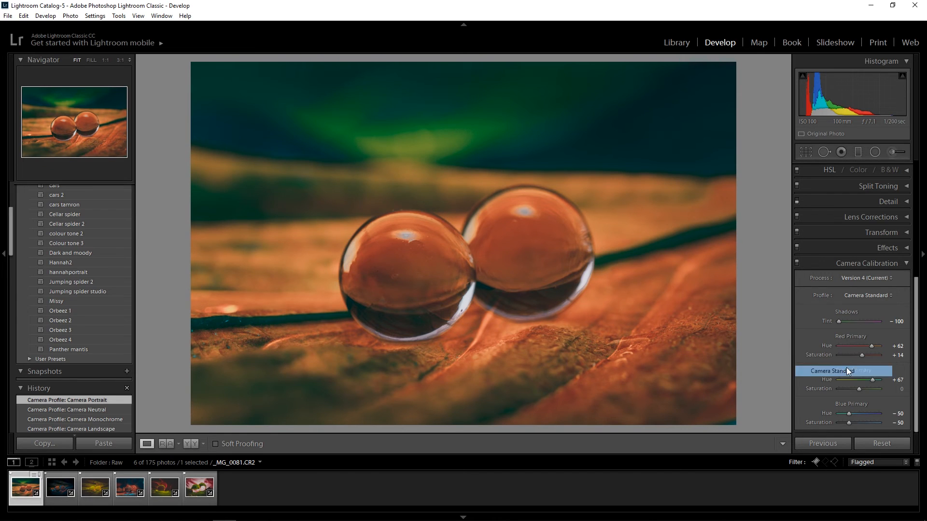
left_click(847, 367)
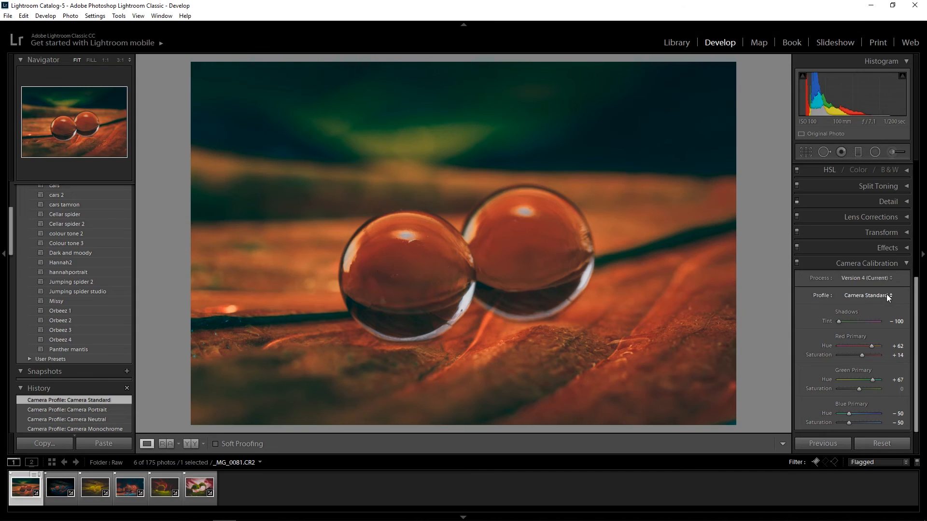
Apply the Camera Portrait profile, after comparing it with Adobe Standard, and show the photo's Before view
left_click(888, 296)
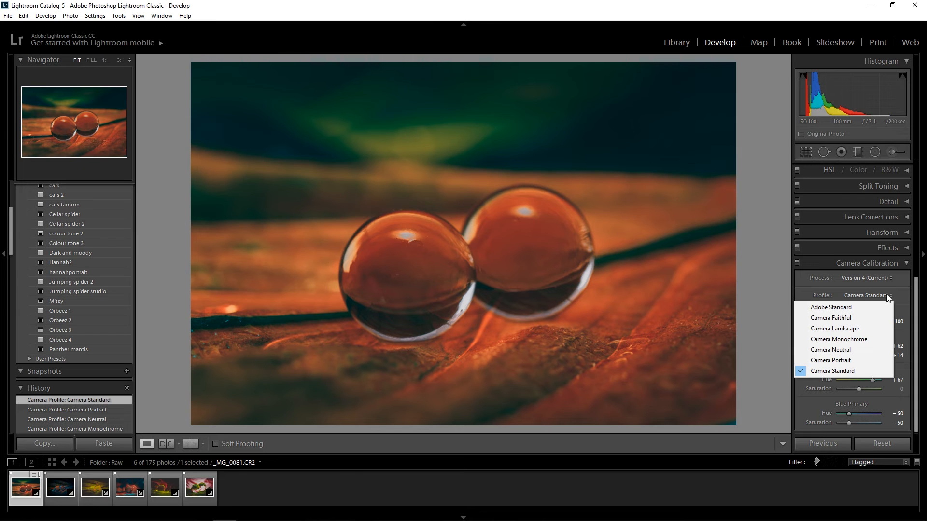
left_click(843, 361)
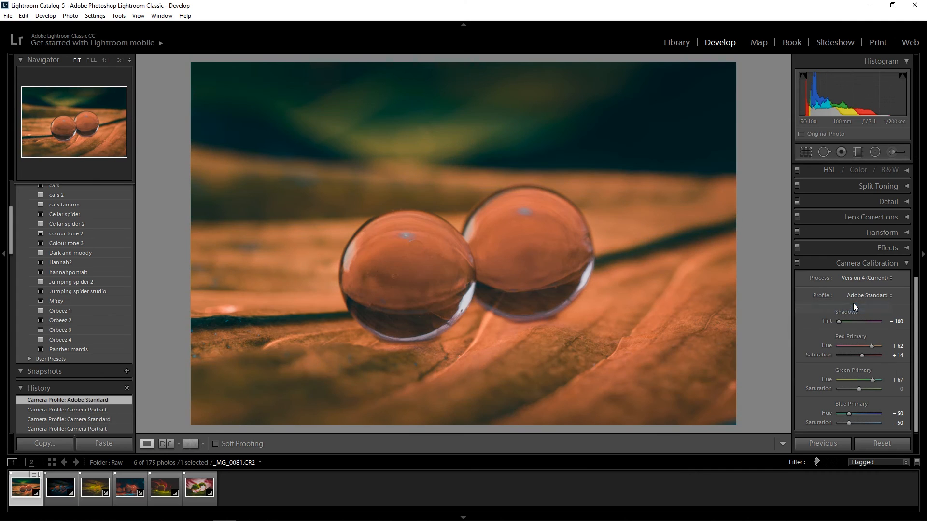
left_click(884, 294)
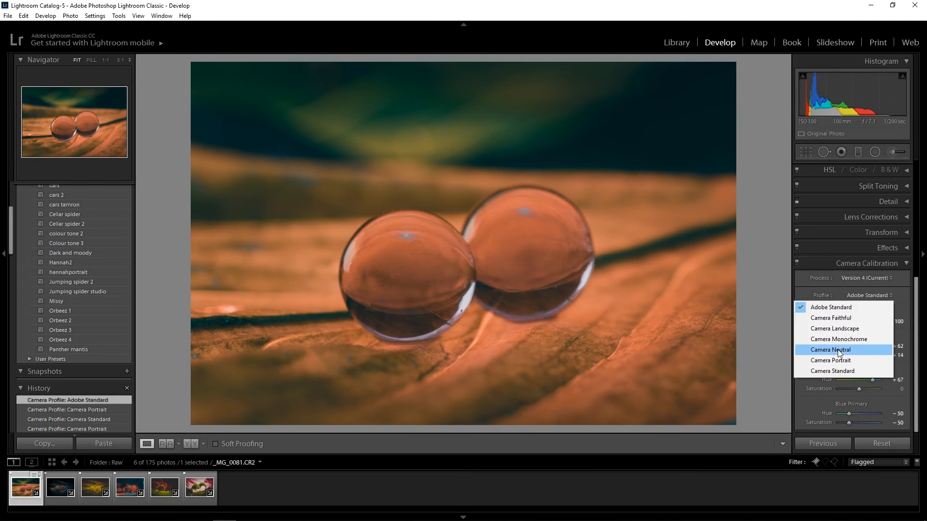
left_click(839, 362)
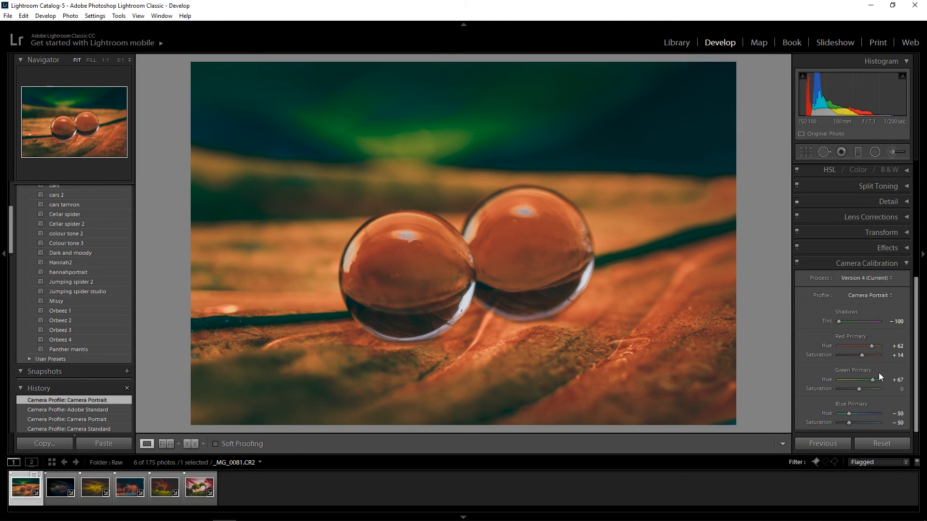
key("backslash")
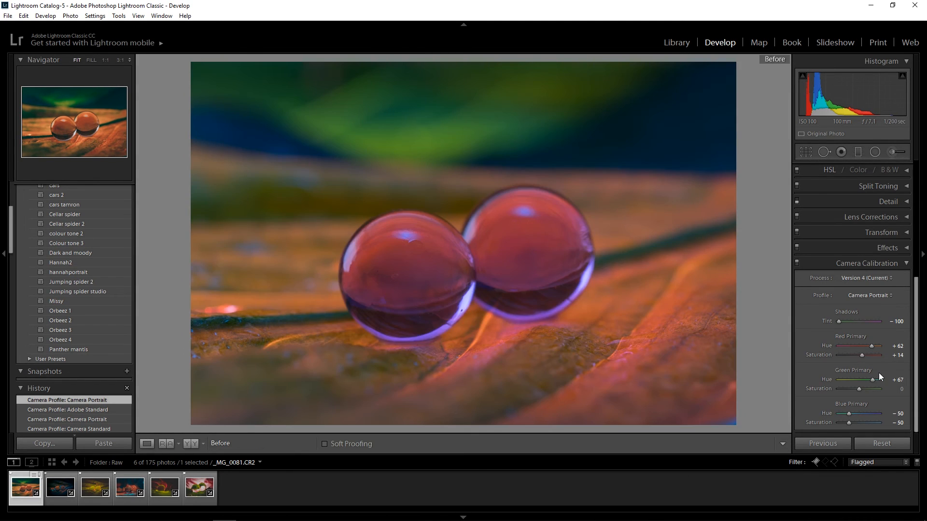
Leave the Before view, save the photo's settings as a preset named Demo1 in the Macro presets folder, and open the third photo in the filmstrip
key("backslash")
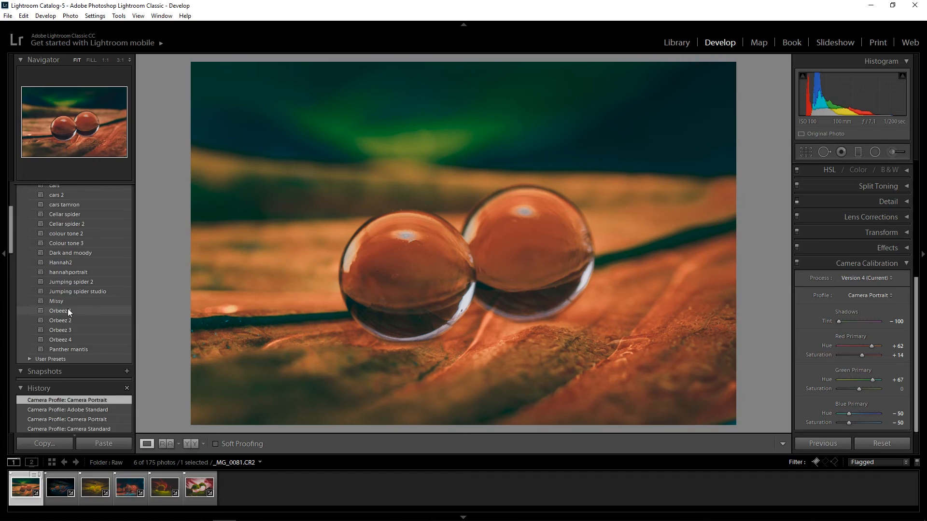
scroll(68, 309, "up", 5)
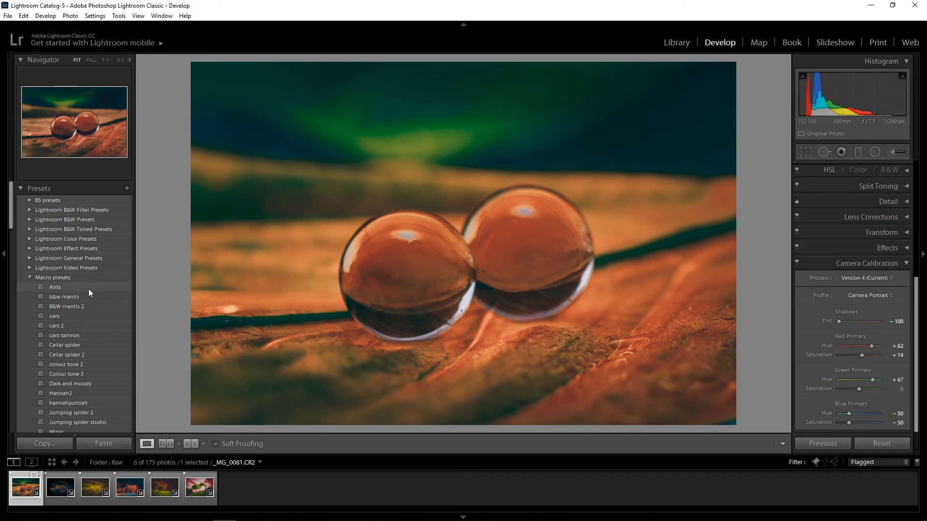
left_click(126, 189)
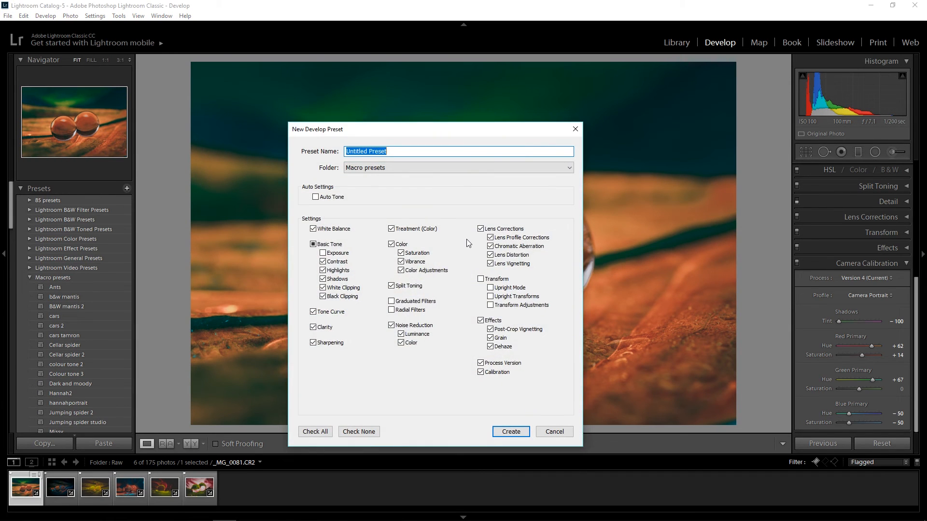
type("Demo")
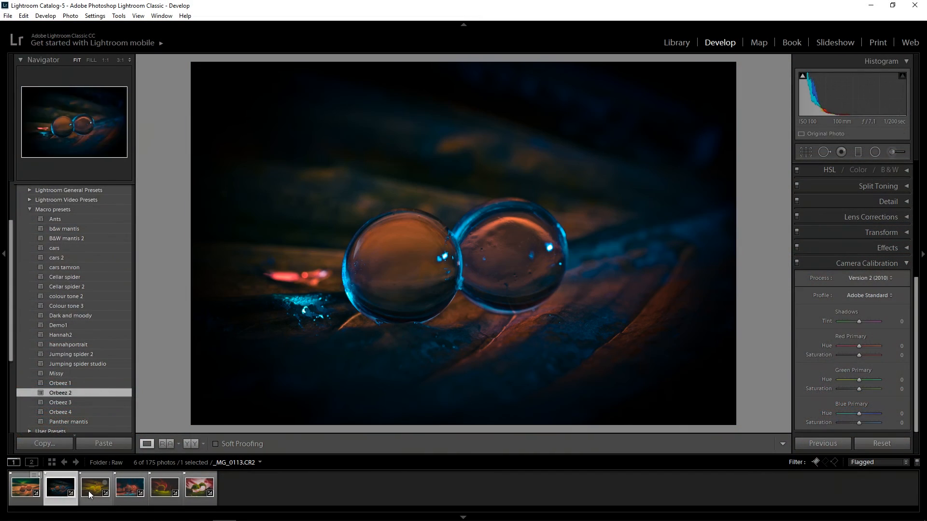
left_click(88, 491)
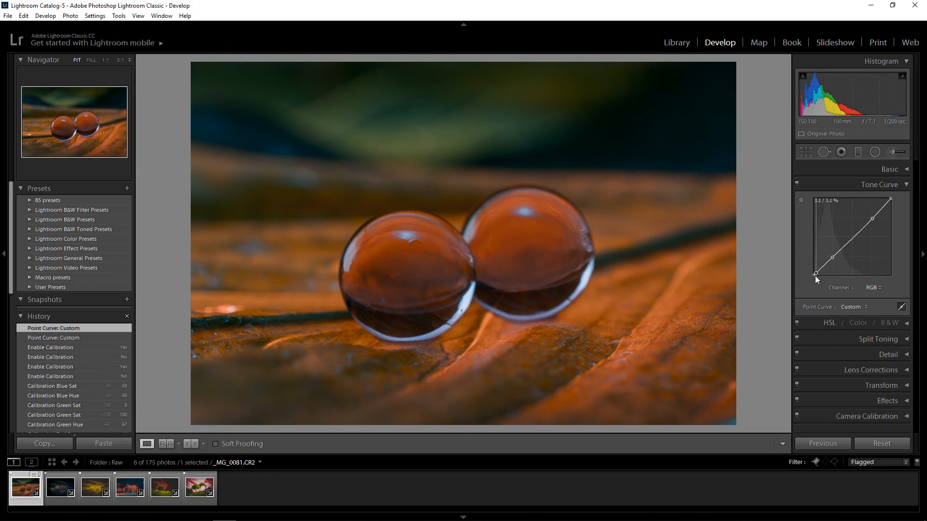
Shift the RGB point curve's darkest added point slightly towards the midtones, and delete that control point while keeping the photo in the catalog
left_click_drag(815, 275, 821, 277)
key("Delete")
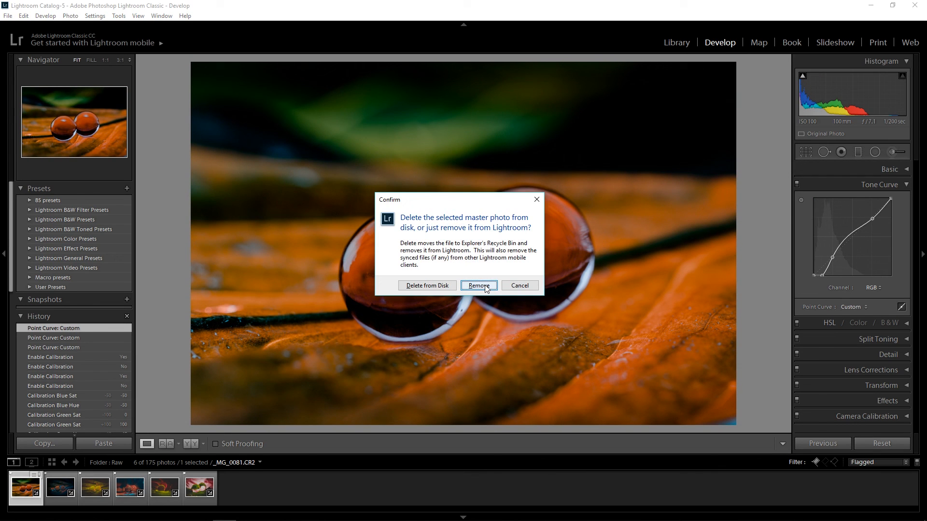
left_click(531, 286)
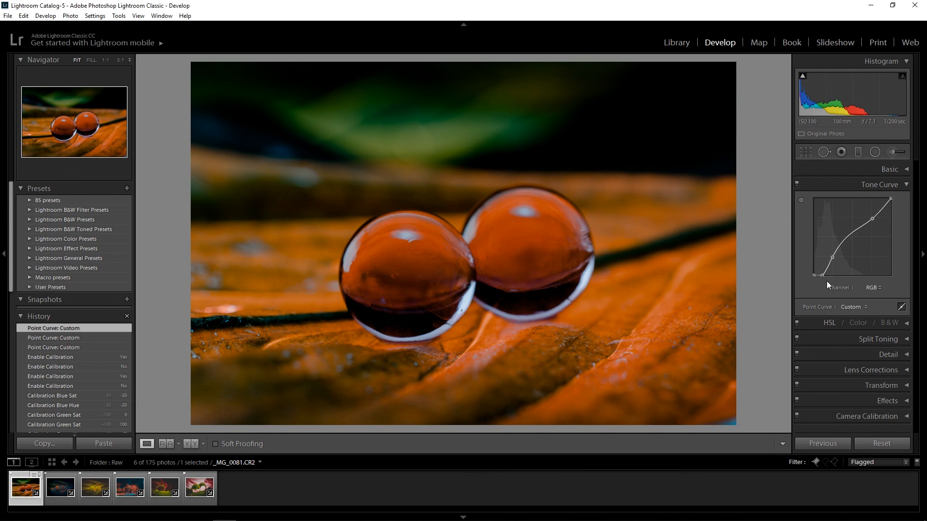
right_click(822, 273)
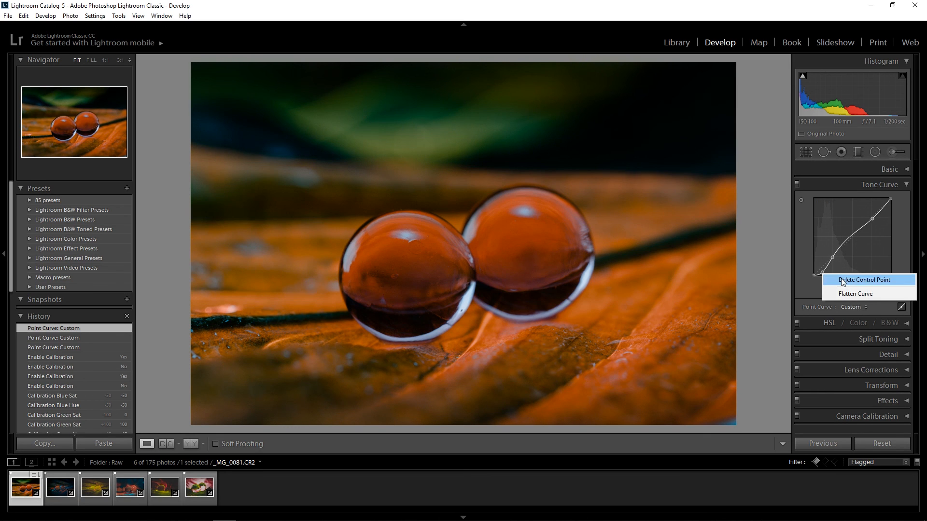
left_click(833, 290)
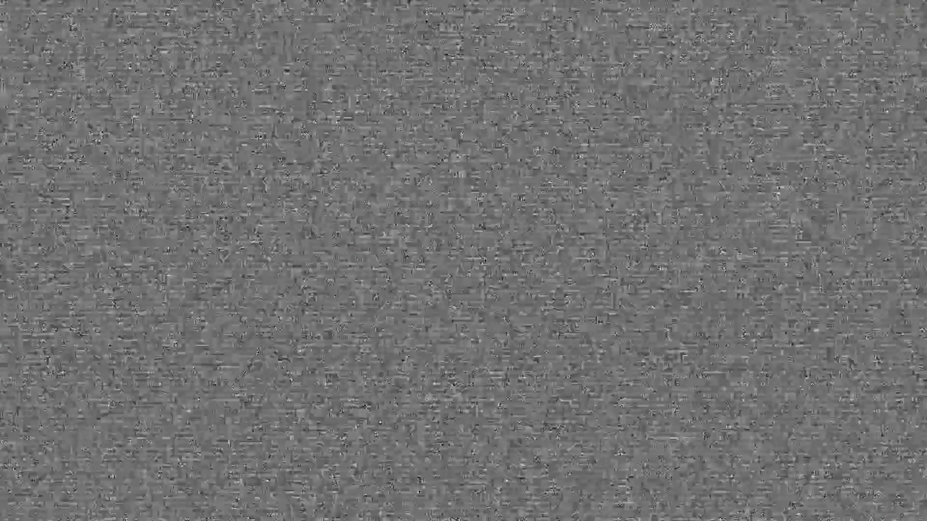